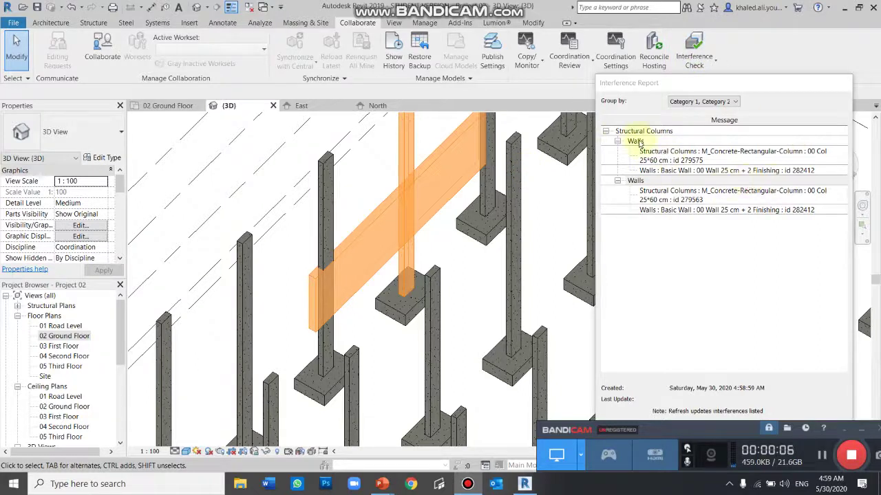
Step: Highlight both column–wall clashes from the report, then move the report aside
left_click(641, 180)
left_click(637, 141)
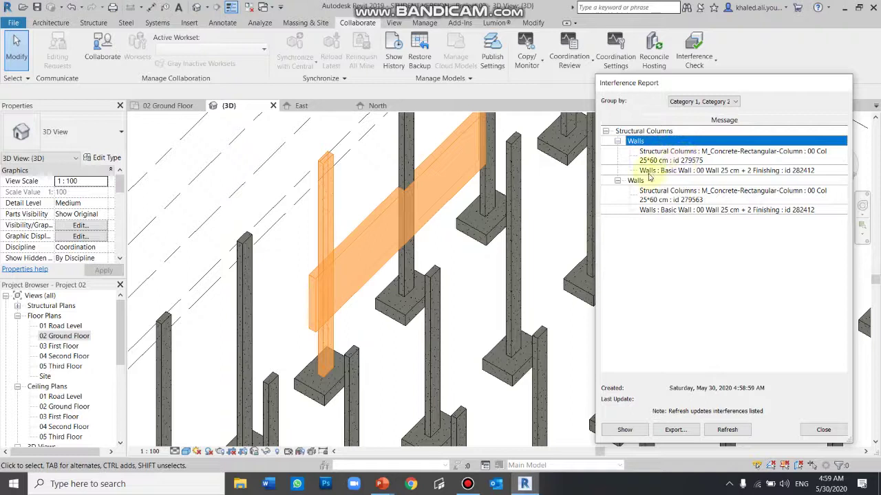
left_click(651, 181)
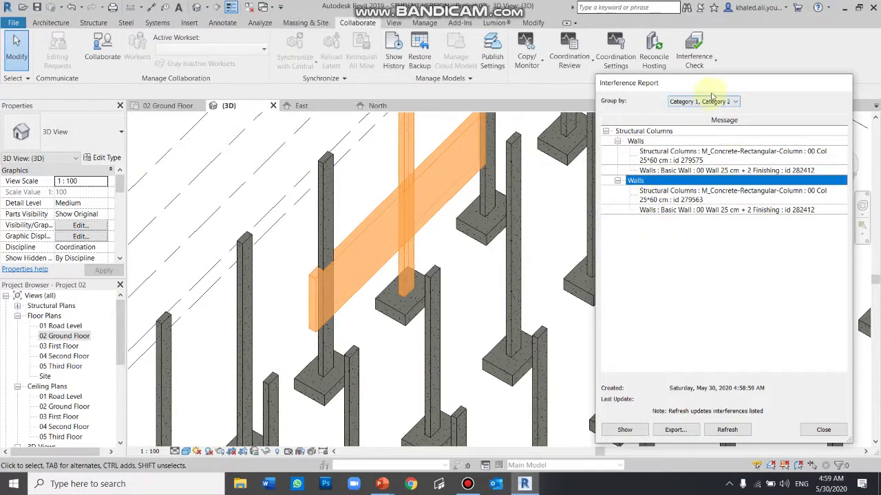
left_click_drag(719, 82, 749, 64)
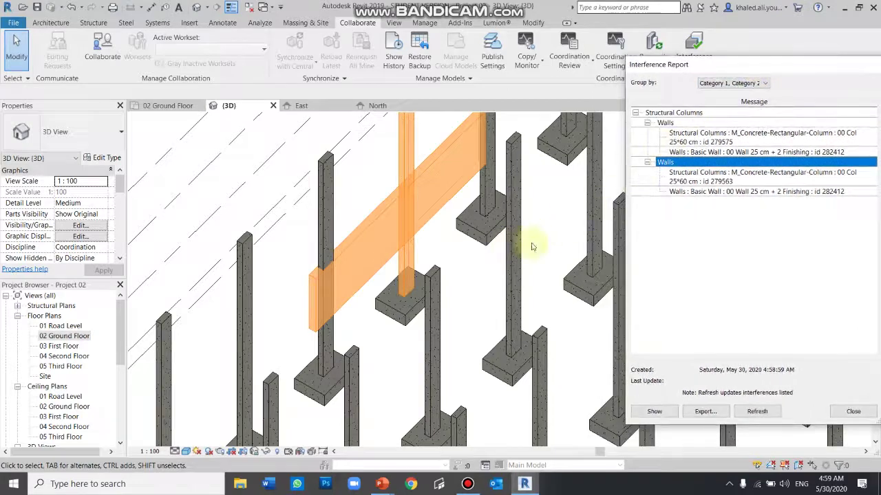
Step: Refresh the interference report and browse its Structural Columns and Walls clash entries
left_click(753, 413)
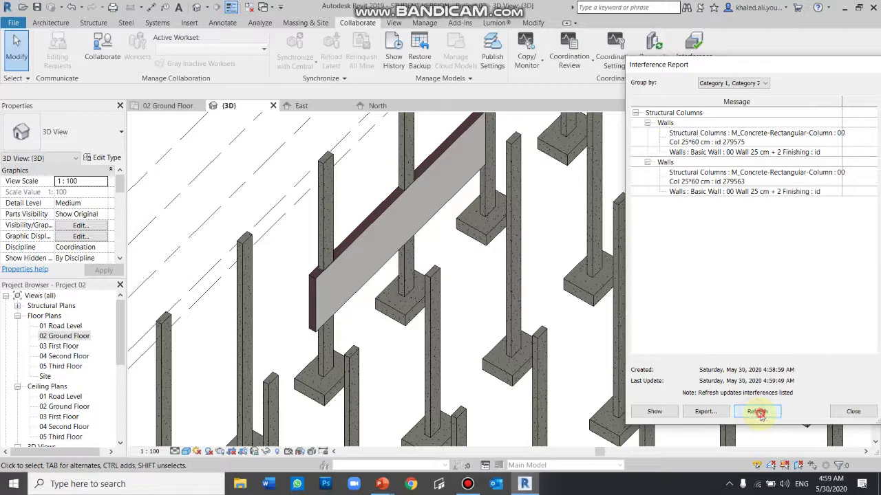
left_click(761, 412)
left_click(727, 141)
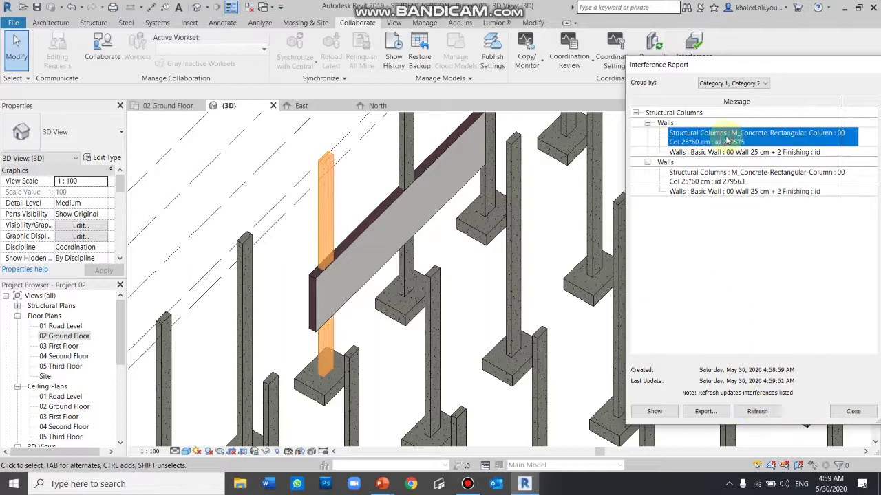
left_click(730, 170)
left_click(718, 115)
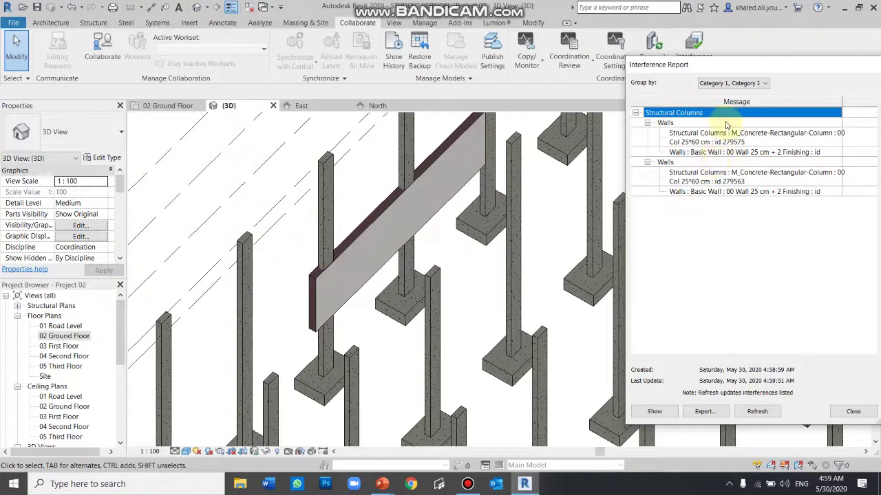
left_click(724, 124)
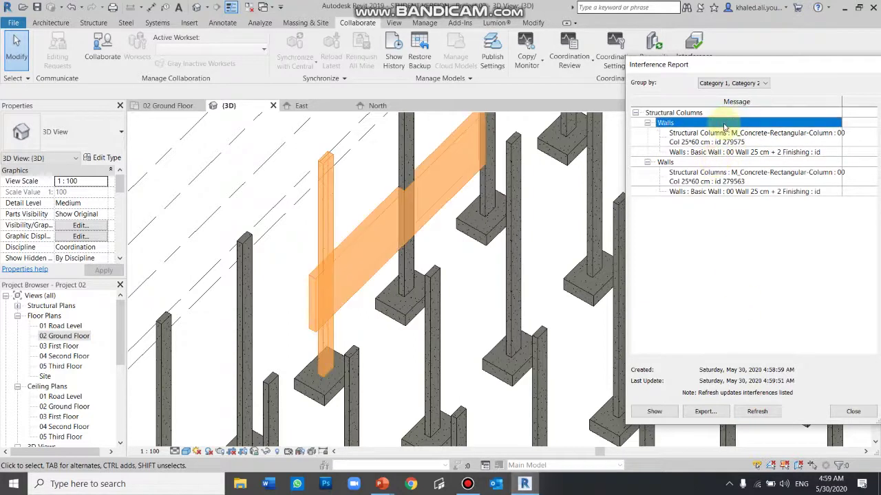
Step: Inspect the clashing wall and column in the 3D model, then clear the selection
left_click(484, 295)
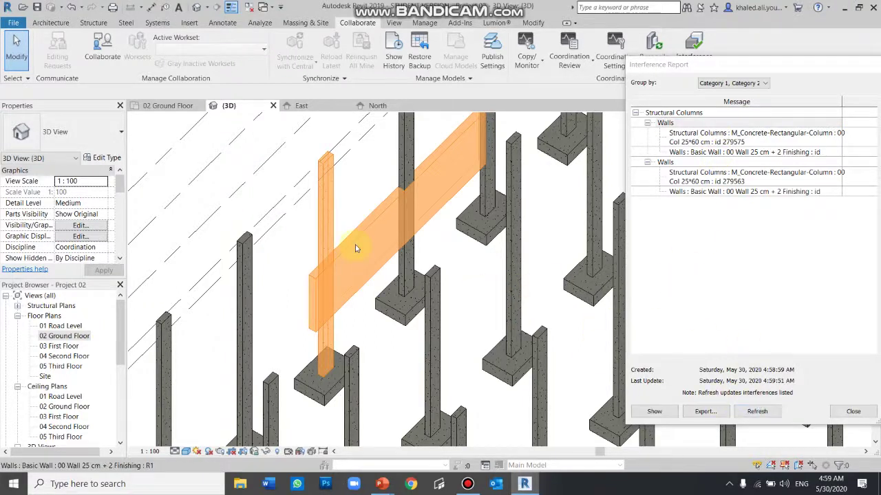
left_click(378, 194)
left_click(344, 190)
left_click(329, 199)
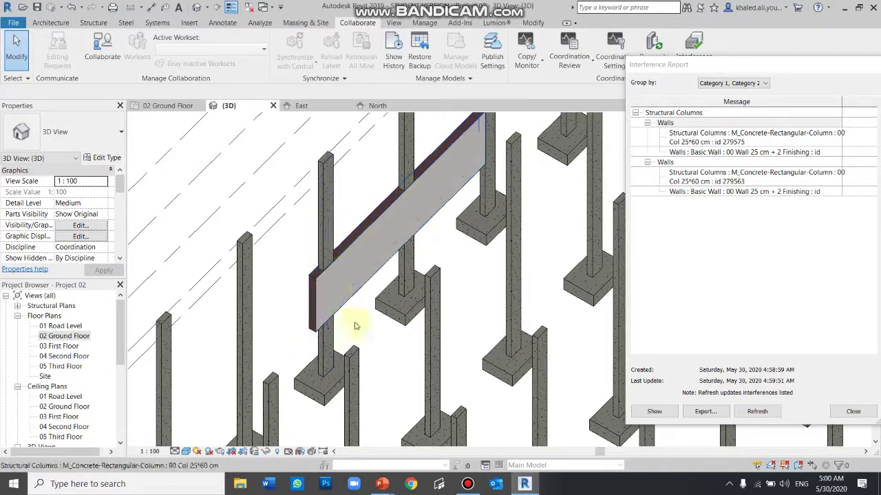
left_click(467, 484)
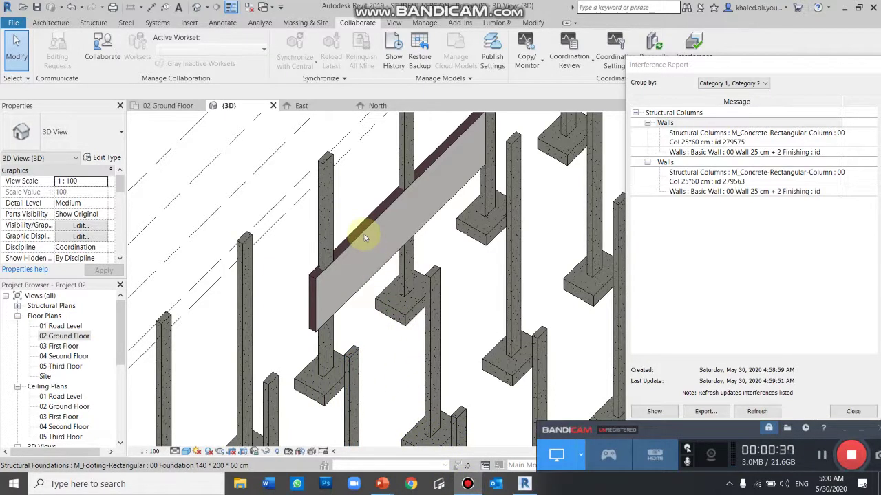
left_click(326, 207)
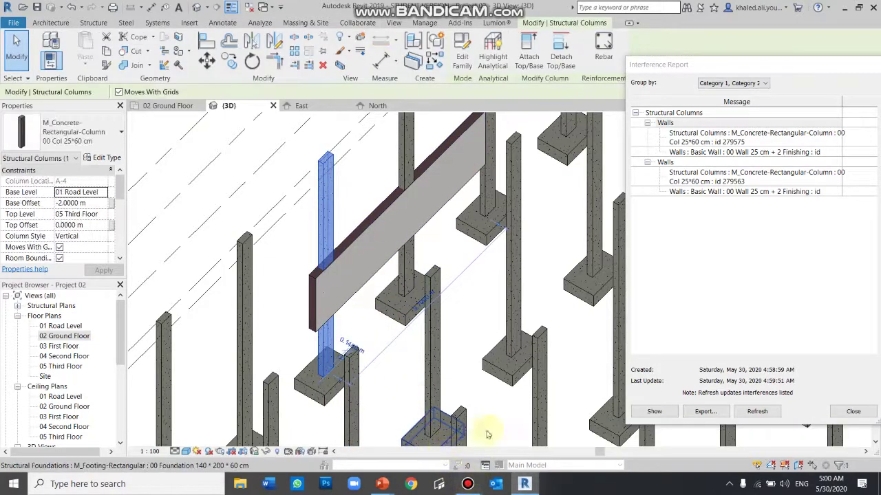
key("Escape")
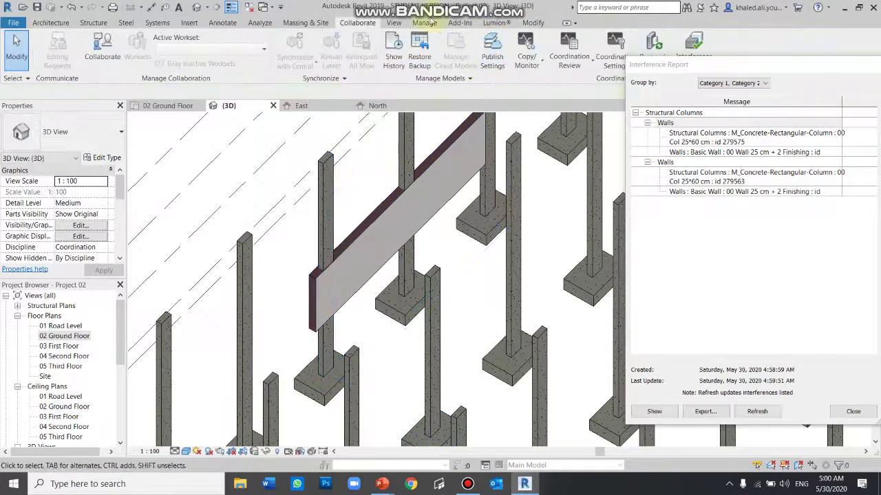
Step: Start Join Geometry, pick out the clashing column and the wall, and dismiss the save reminder
left_click(533, 23)
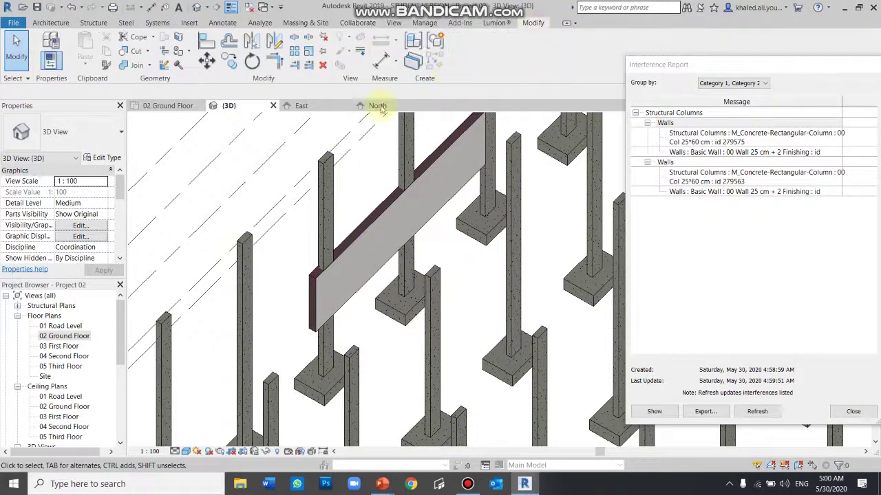
left_click(374, 309)
left_click(333, 220, "ctrl")
left_click(333, 221)
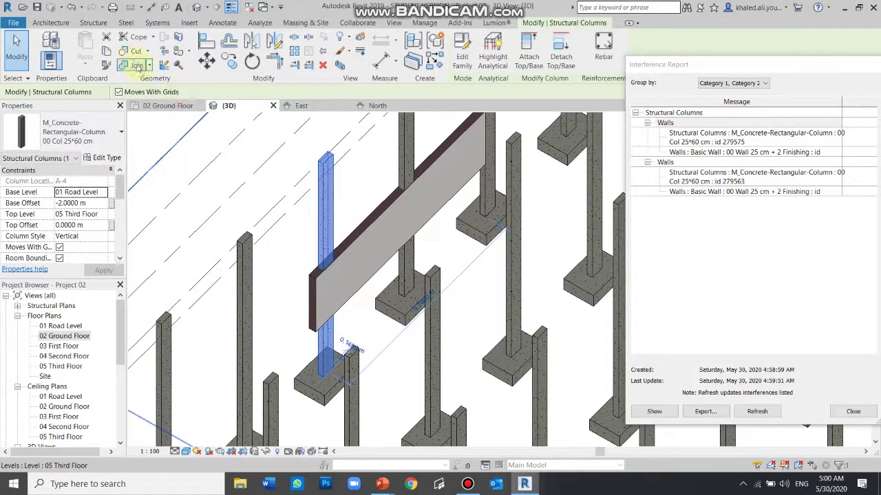
left_click(373, 198)
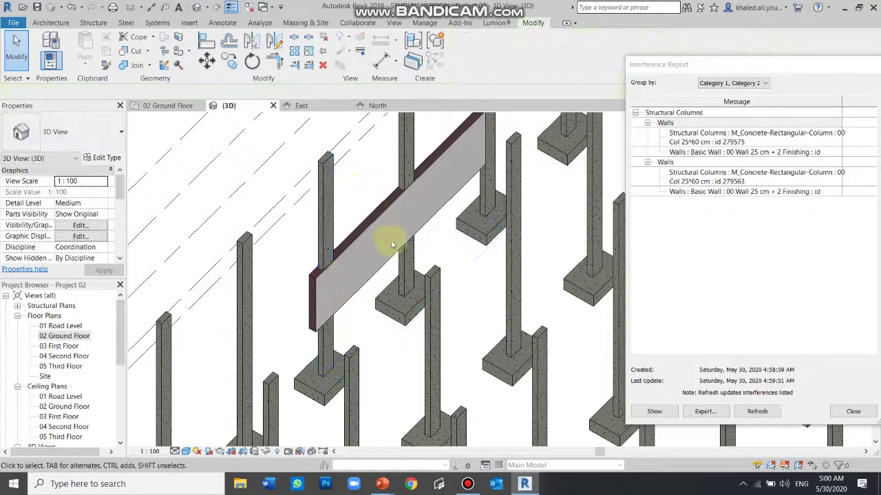
left_click(381, 224)
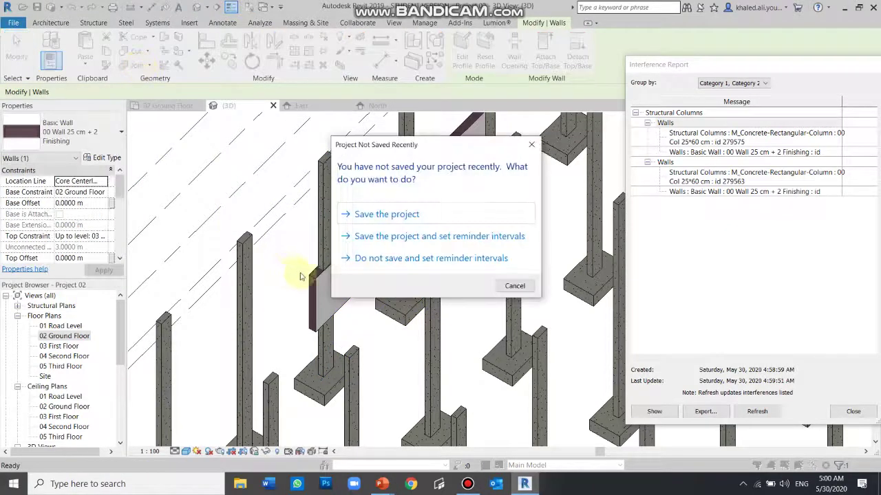
left_click(534, 147)
scroll(370, 262, "up", 3)
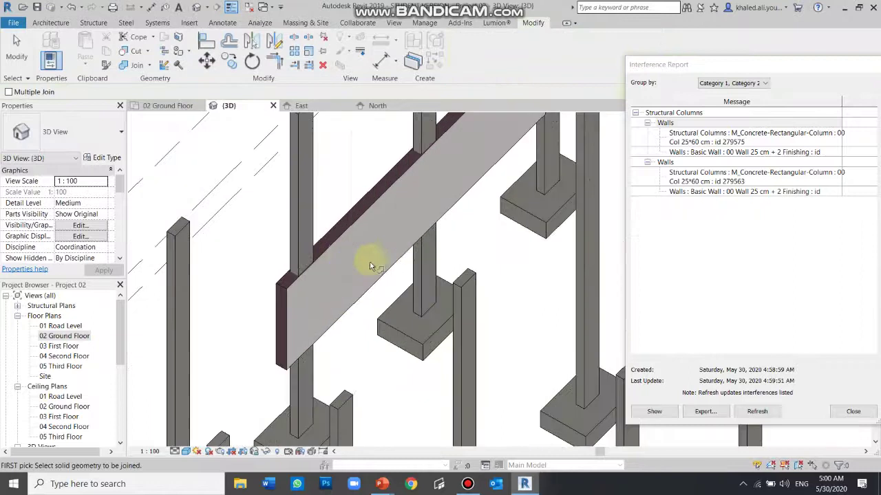
scroll(302, 220, "up", 2)
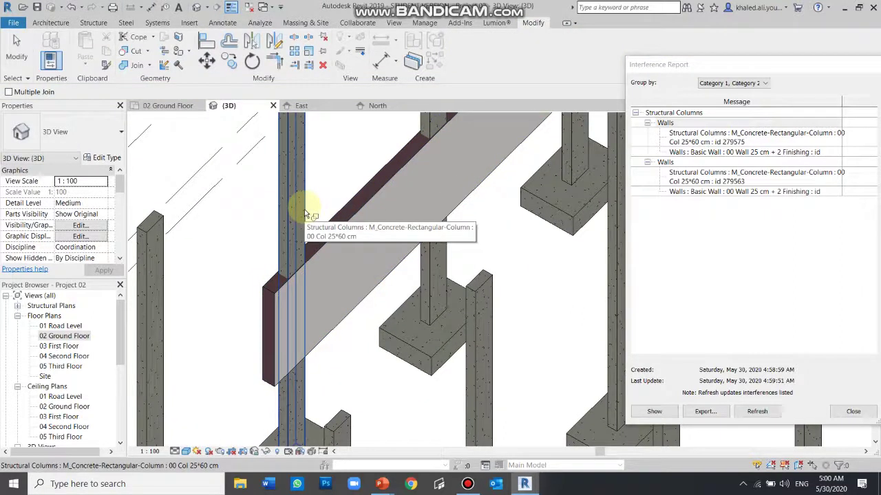
Step: Join the first column with the wall and refresh the report, leaving one clash
left_click(307, 210)
left_click(324, 231)
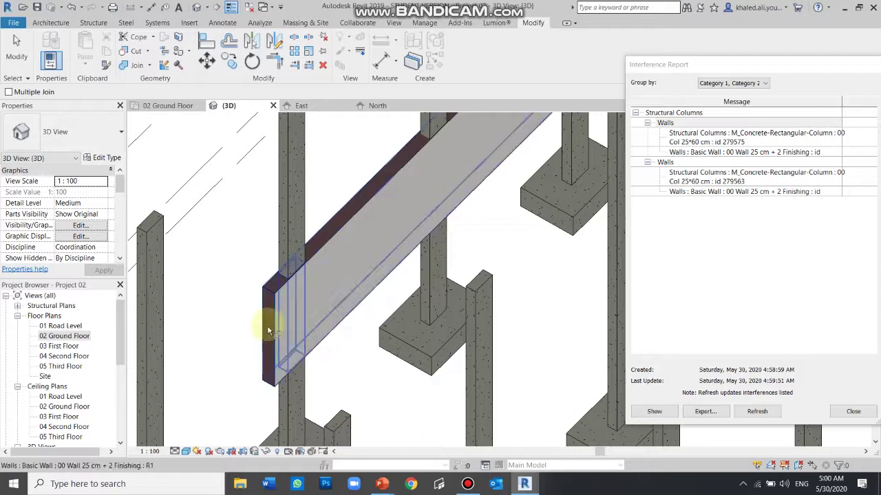
scroll(308, 313, "down", 2)
scroll(282, 313, "up", 2)
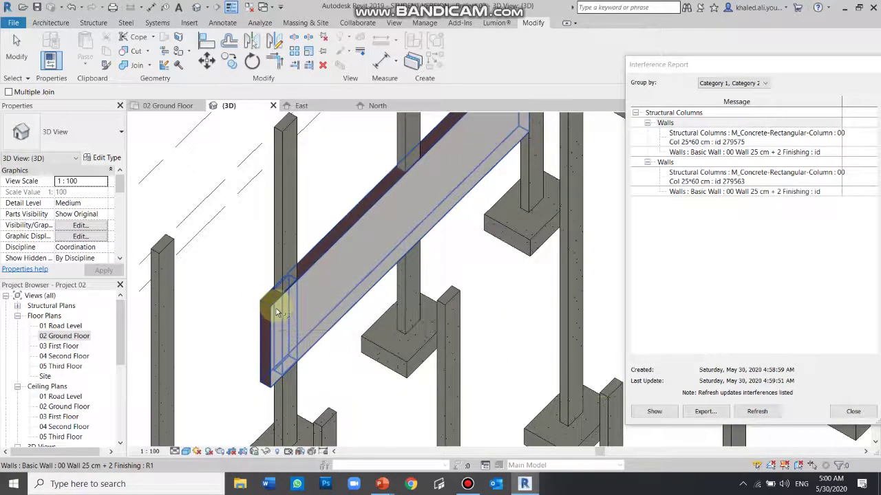
left_click(754, 411)
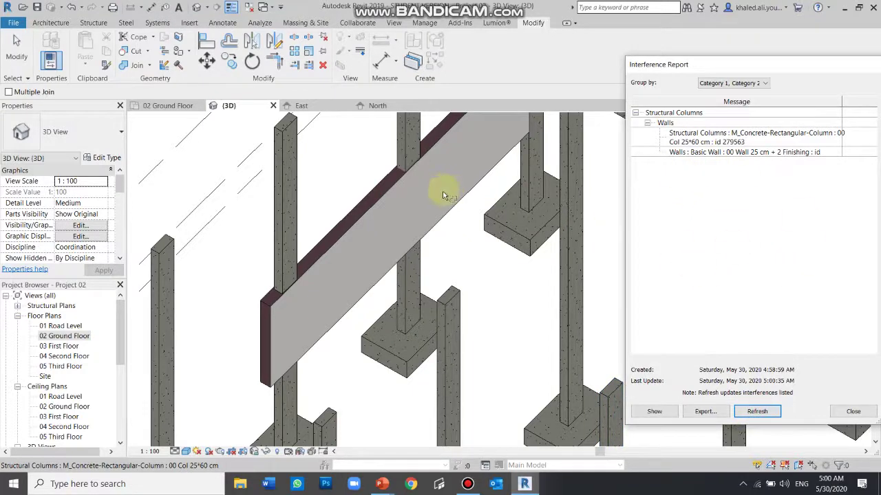
Step: Cancel the join and temporarily hide the second clashing column to expose the wall notch
scroll(473, 247, "up", 2)
left_click(282, 308)
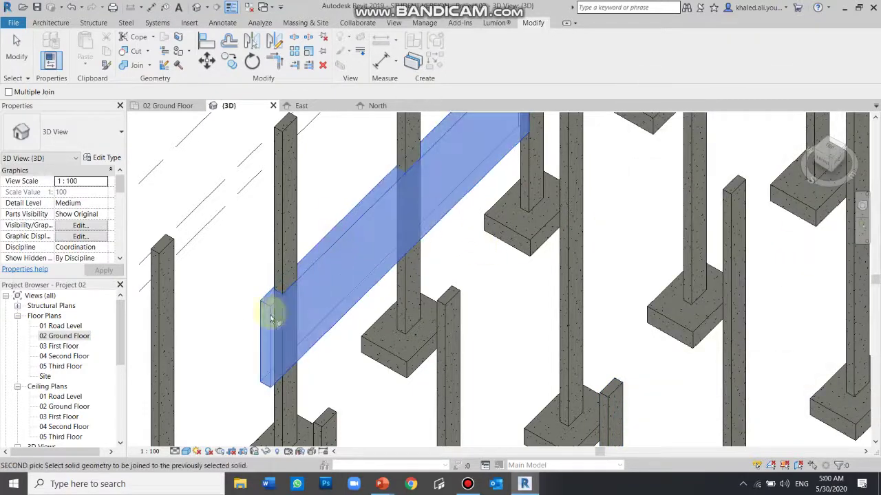
scroll(263, 313, "up", 2)
scroll(328, 251, "down", 2)
scroll(317, 234, "up", 2)
left_click(314, 229)
left_click(314, 224)
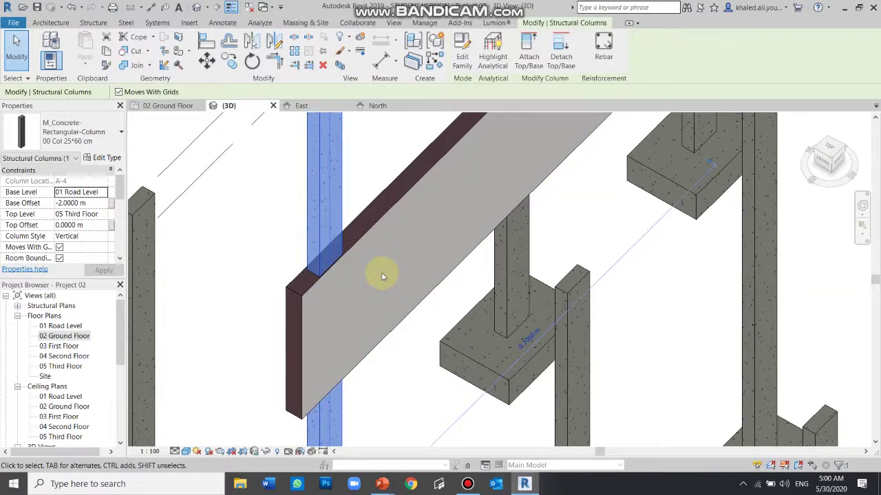
key("h")
key("h")
mouse_move(404, 253)
middle_mouse_down("shift")
mouse_move(395, 428)
mouse_move(401, 411)
mouse_move(392, 411)
middle_mouse_up("shift")
Step: Orbit and zoom the 3D view to see the wall among the footings and columns
scroll(291, 385, "up", 2)
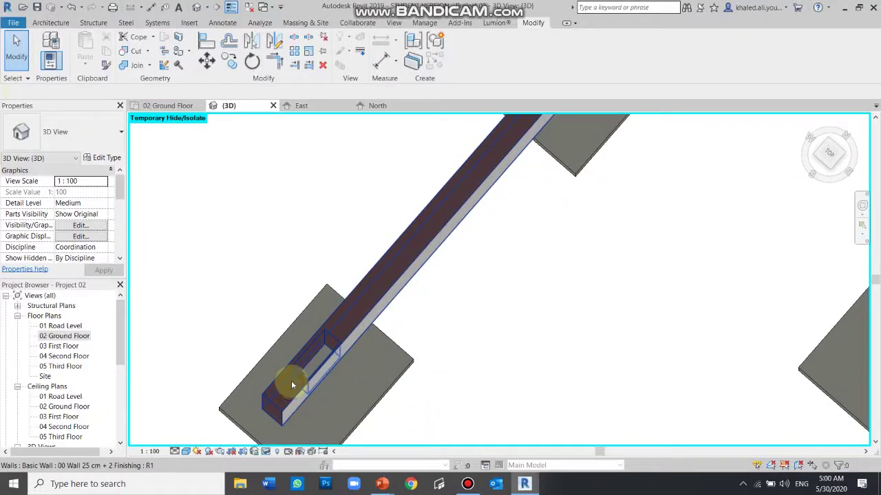
scroll(291, 385, "up", 3)
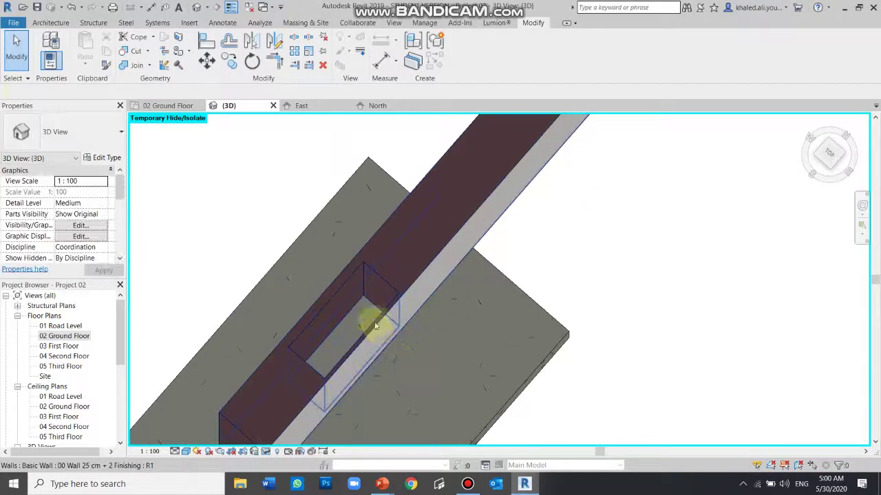
scroll(390, 280, "down", 2)
mouse_move(389, 275)
middle_mouse_down("shift")
mouse_move(393, 298)
mouse_move(374, 220)
mouse_move(386, 203)
mouse_move(408, 311)
mouse_move(429, 193)
mouse_move(462, 88)
mouse_move(570, 255)
mouse_move(518, 293)
mouse_move(554, 230)
mouse_move(548, 293)
middle_mouse_up("shift")
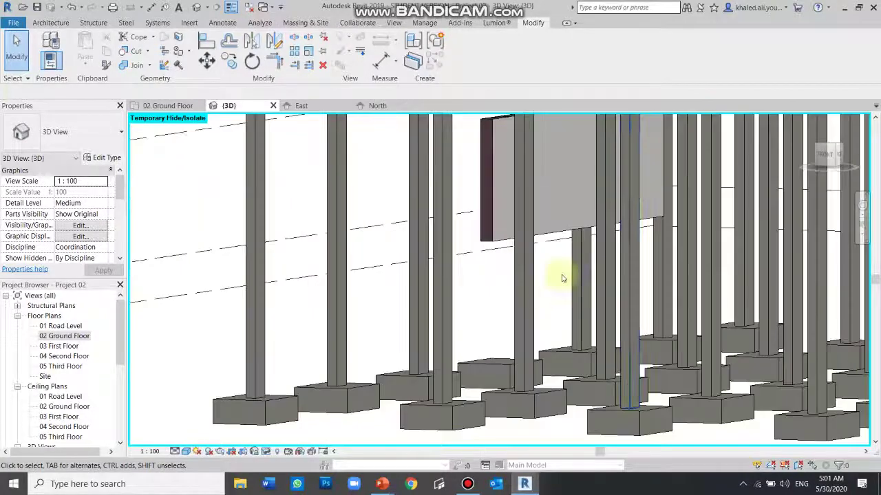
scroll(647, 177, "up", 2)
scroll(466, 330, "up", 3)
mouse_move(466, 330)
middle_mouse_down("shift")
mouse_move(475, 249)
mouse_move(489, 235)
mouse_move(476, 183)
mouse_move(484, 148)
mouse_move(448, 324)
mouse_move(419, 167)
mouse_move(436, 291)
mouse_move(425, 159)
mouse_move(458, 245)
mouse_move(444, 157)
mouse_move(454, 87)
mouse_move(428, 309)
mouse_move(461, 212)
middle_mouse_up("shift")
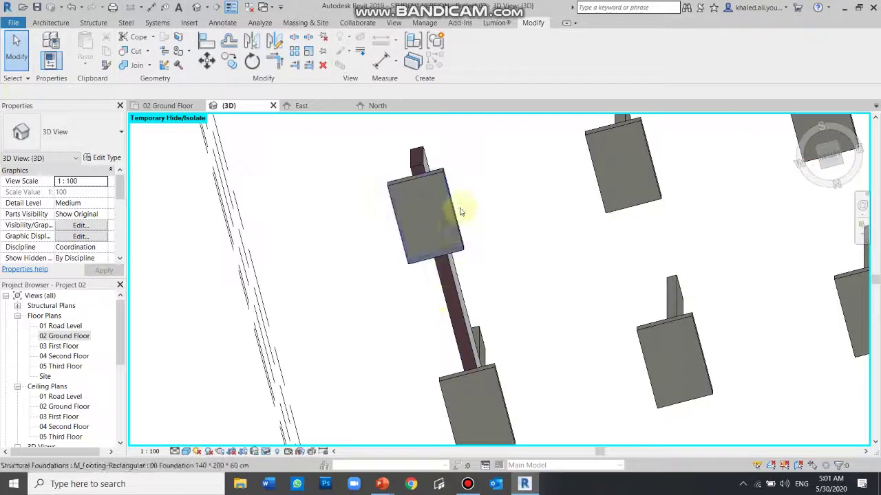
scroll(461, 212, "up", 2)
Step: Temporarily hide the footing beside the wall, inspect the joint, then restore it with HR
left_click(454, 219)
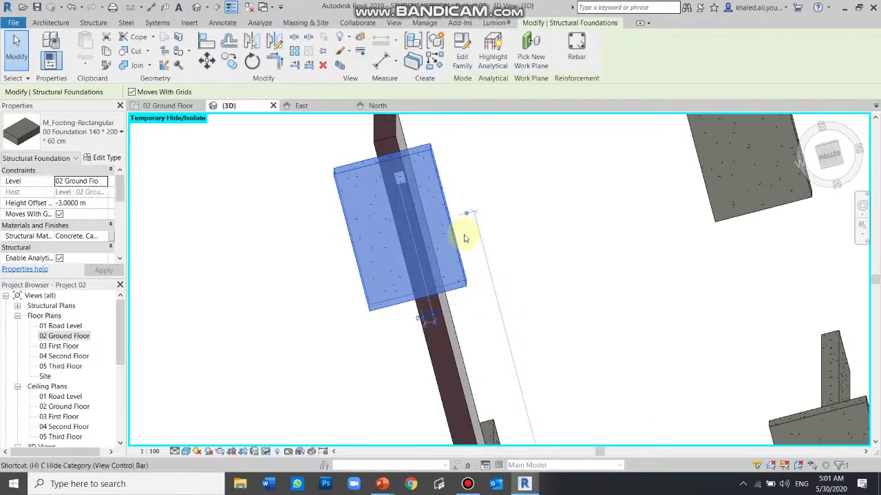
key("h")
scroll(408, 185, "up", 2)
mouse_move(418, 183)
middle_mouse_down("shift")
mouse_move(426, 158)
mouse_move(415, 172)
middle_mouse_up("shift")
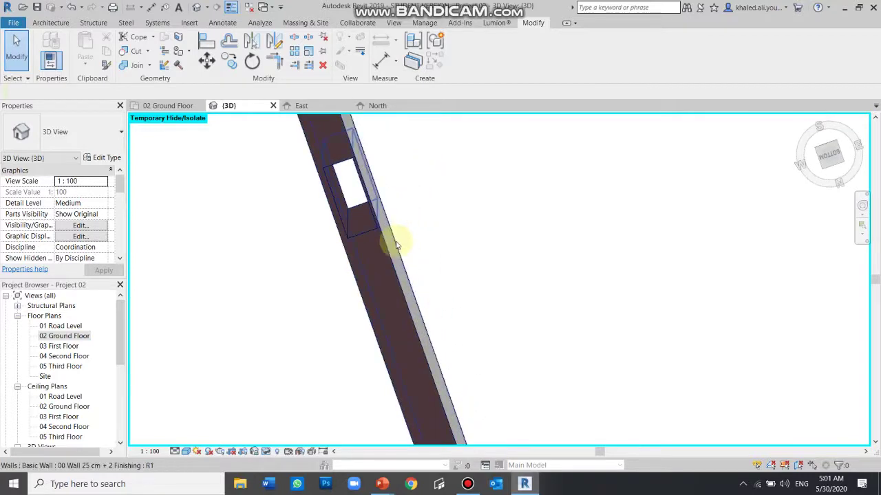
key("h")
key("r")
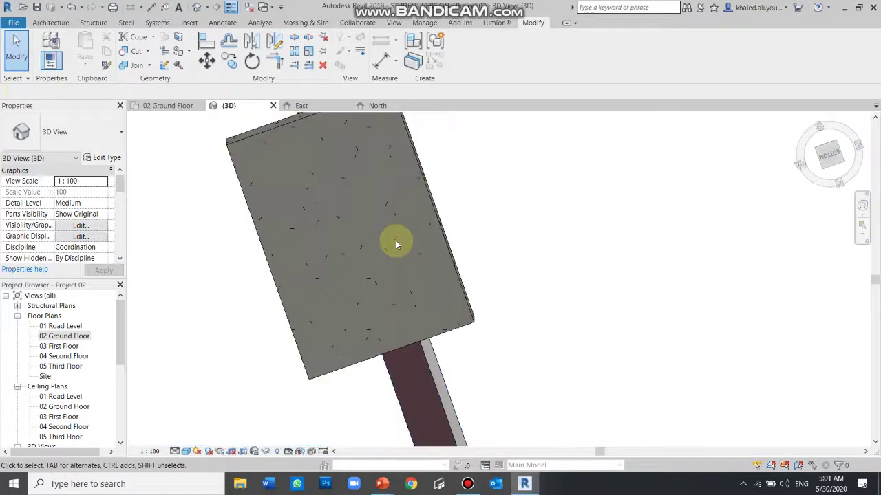
Step: Orbit the restored model around the columns to check the wall between them
scroll(564, 296, "down", 4)
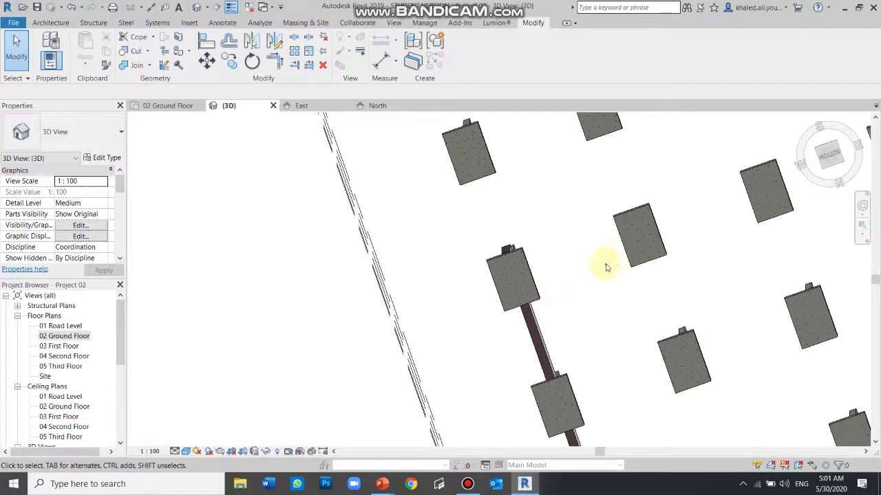
right_click(582, 294)
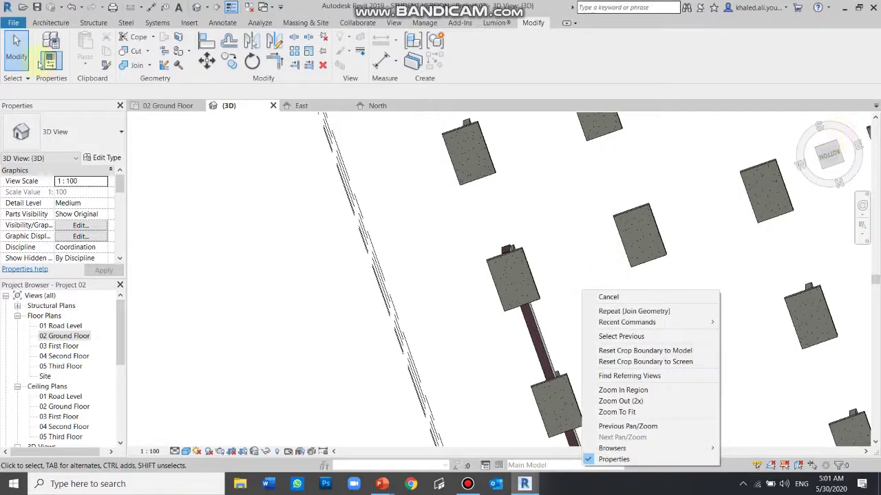
key("Escape")
mouse_move(554, 303)
middle_mouse_down("shift")
mouse_move(572, 314)
mouse_move(496, 421)
mouse_move(466, 392)
middle_mouse_up("shift")
mouse_move(441, 197)
middle_mouse_down("shift")
mouse_move(503, 346)
mouse_move(495, 439)
middle_mouse_up("shift")
scroll(535, 216, "down", 3)
mouse_move(534, 216)
middle_mouse_down("shift")
mouse_move(560, 350)
mouse_move(584, 220)
middle_mouse_up("shift")
scroll(564, 314, "up", 3)
scroll(520, 309, "up", 2)
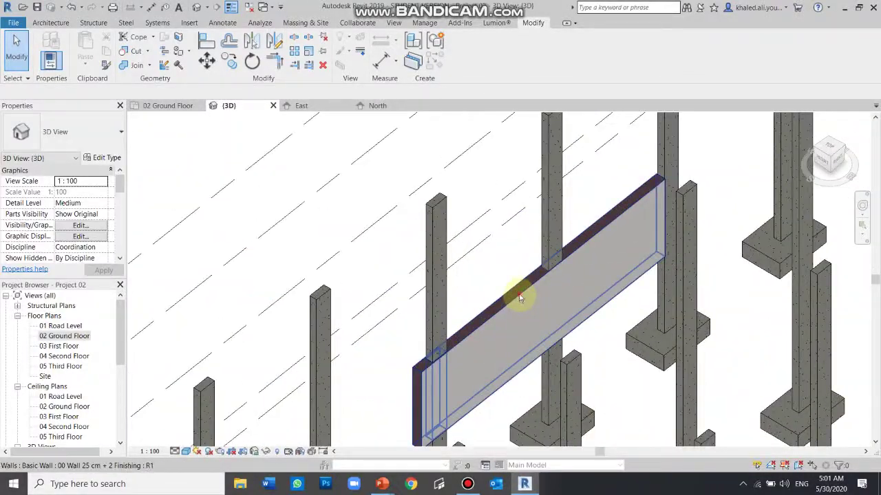
Step: Select the wall and the adjacent column to inspect them, then clear the selection
left_click(503, 307)
left_click(432, 311)
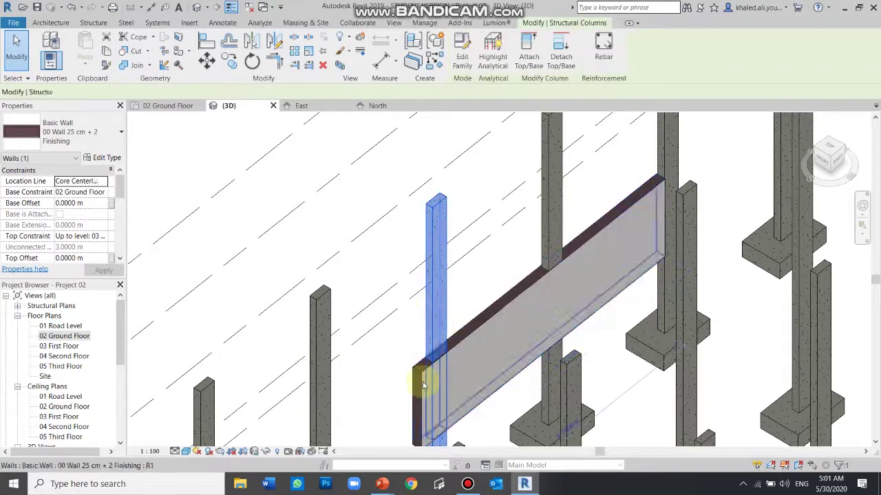
scroll(506, 330, "down", 2)
scroll(530, 197, "up", 2)
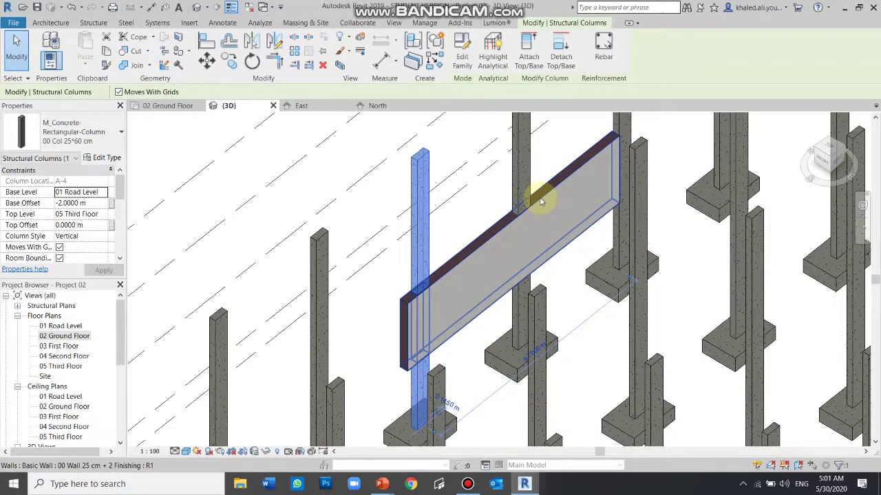
left_click(534, 197)
key("Escape")
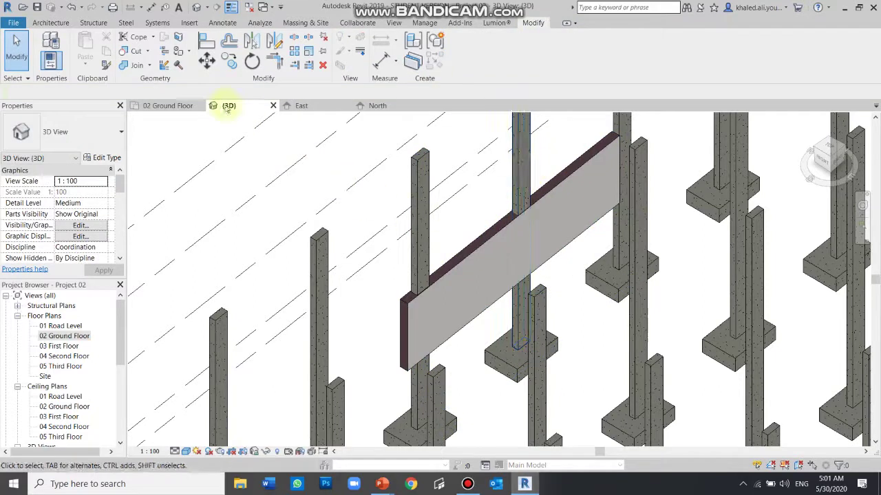
Step: Join the wall with the column using Join Geometry, then end the command
left_click(136, 66)
left_click(553, 186)
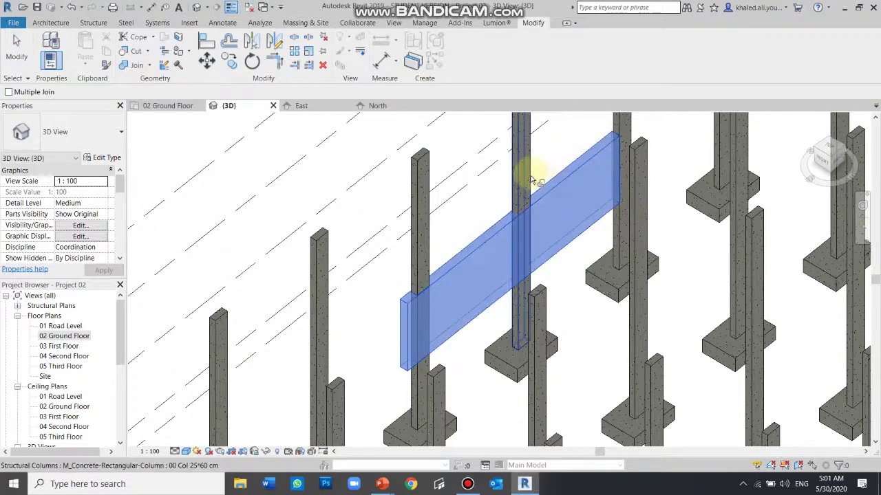
left_click(528, 177)
right_click(565, 287)
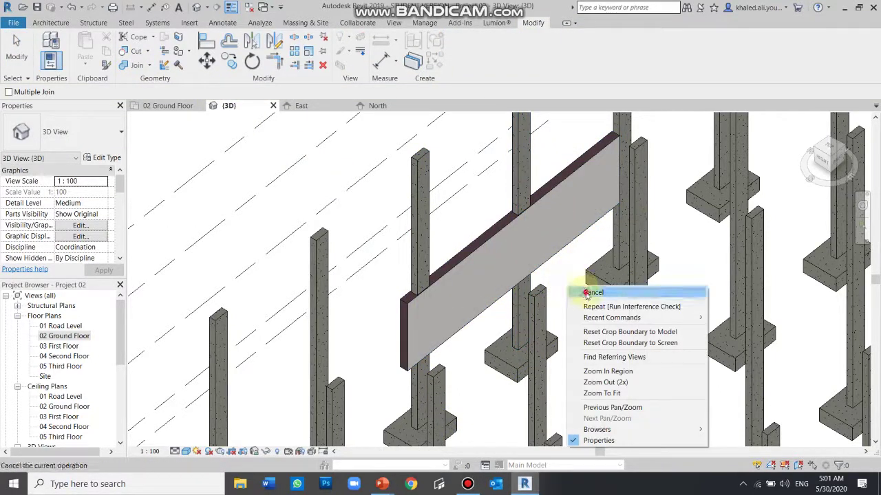
left_click(581, 292)
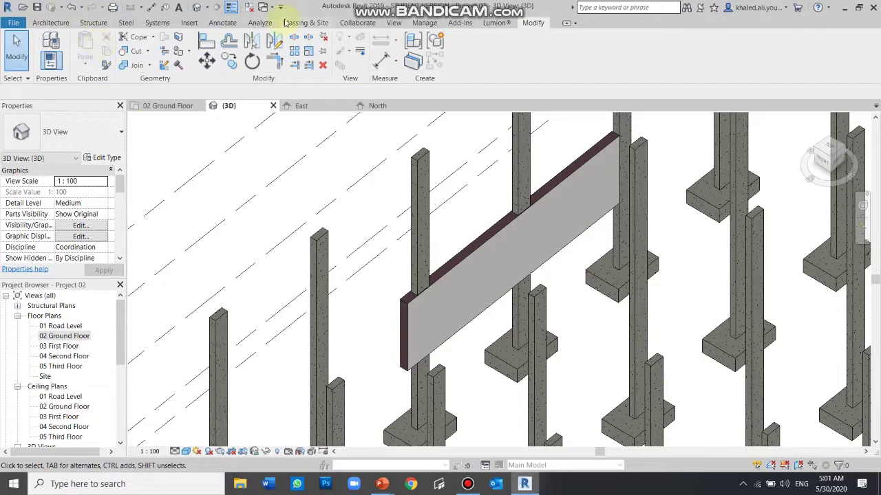
Step: Run an interference check of Structural Columns, Foundations and Walls against each other; no interference found
left_click(355, 22)
left_click(712, 55)
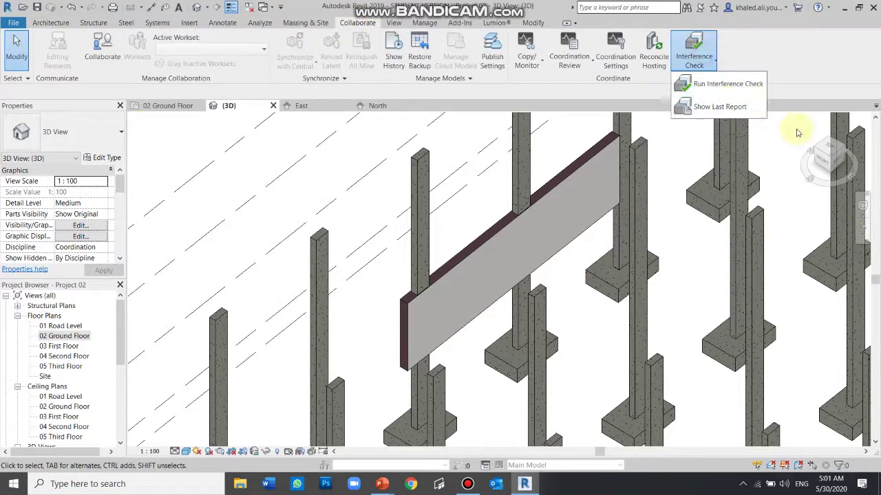
left_click(728, 84)
left_click_drag(719, 114, 800, 79)
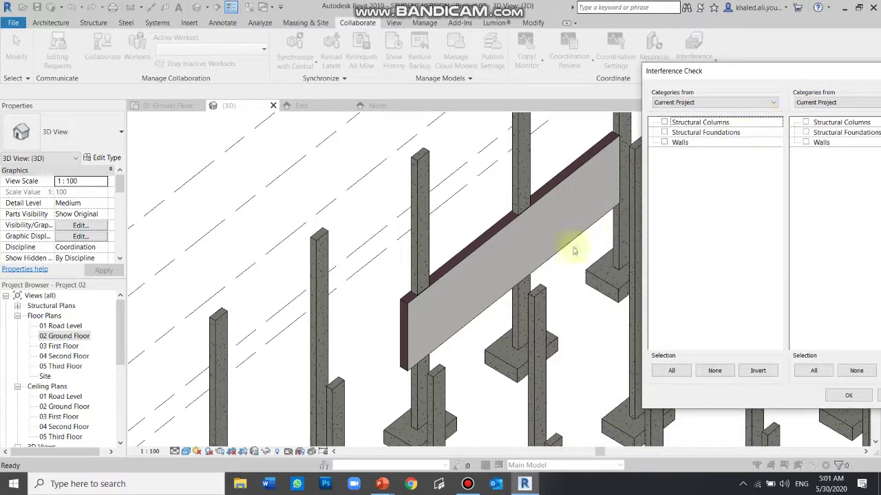
left_click(664, 132)
left_click(664, 143)
left_click(664, 122)
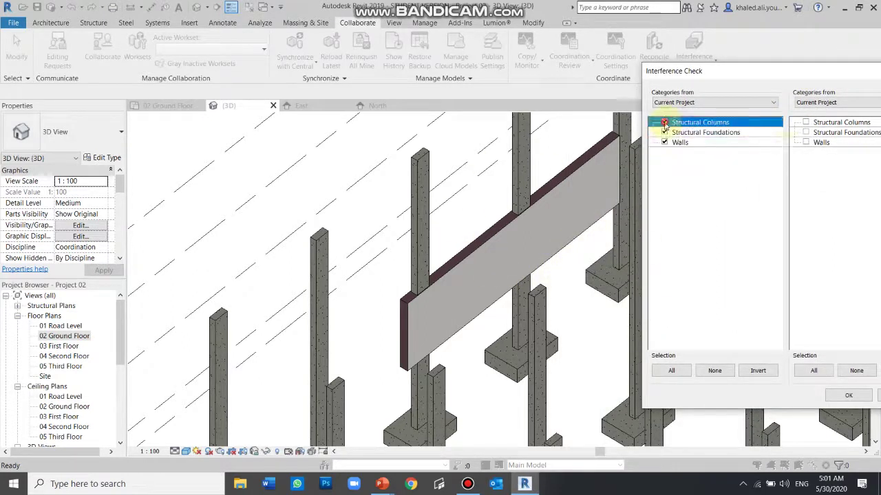
left_click(805, 122)
left_click(806, 132)
left_click(805, 142)
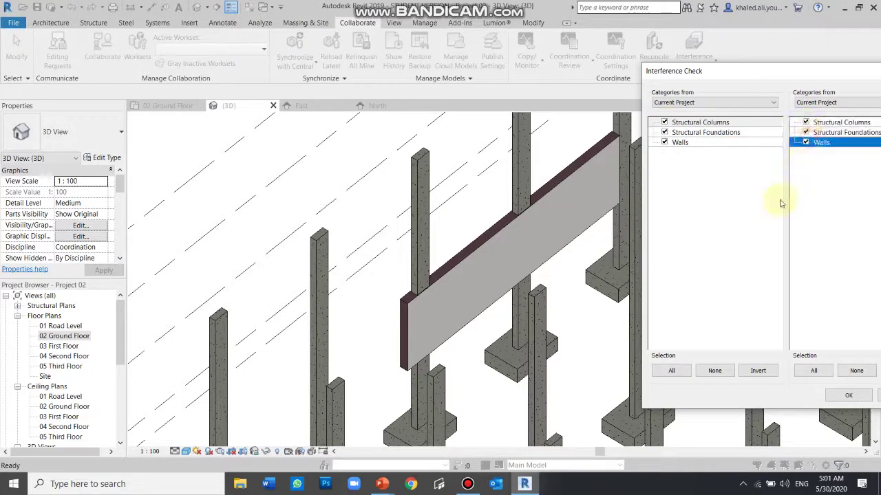
left_click(857, 397)
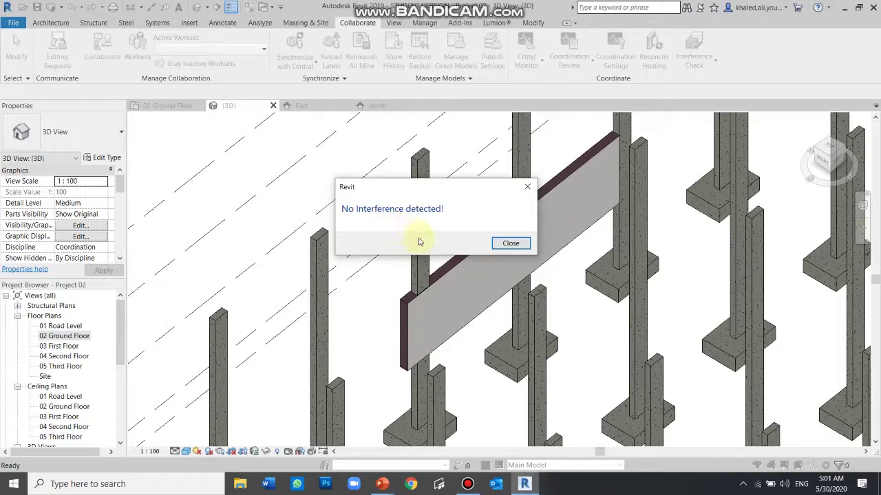
left_click(531, 190)
scroll(452, 220, "down", 2)
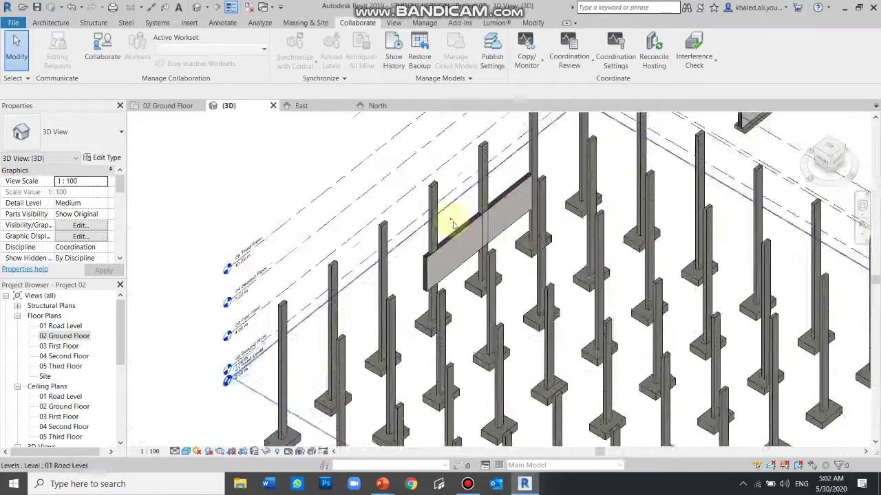
Step: Open the 02 Ground Floor plan, zoom in, and select the wall
scroll(397, 338, "down", 2)
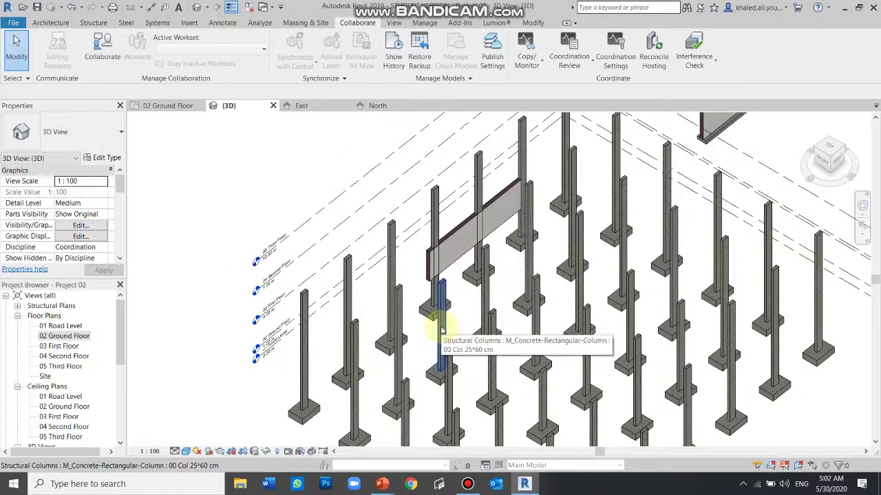
left_click(467, 484)
left_click(467, 485)
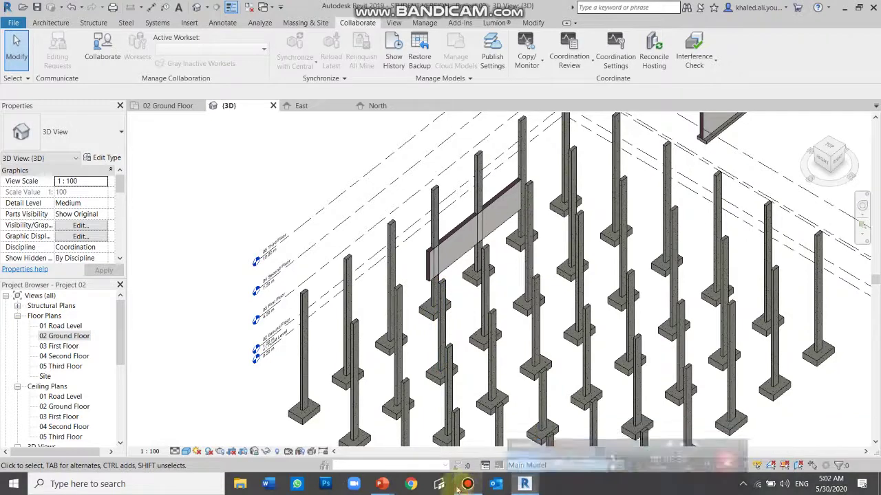
double_click(64, 336)
scroll(413, 323, "down", 2)
scroll(433, 282, "down", 2)
scroll(440, 275, "up", 3)
scroll(426, 331, "up", 2)
left_click(417, 361)
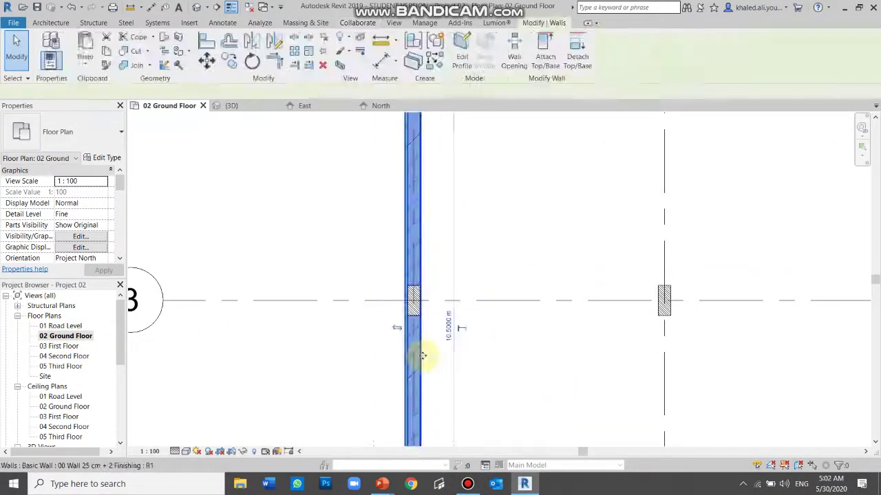
Step: Zoom into the plan and drag the wall end up to the column at grid 2
scroll(449, 306, "down", 2)
scroll(418, 183, "up", 2)
scroll(454, 183, "down", 2)
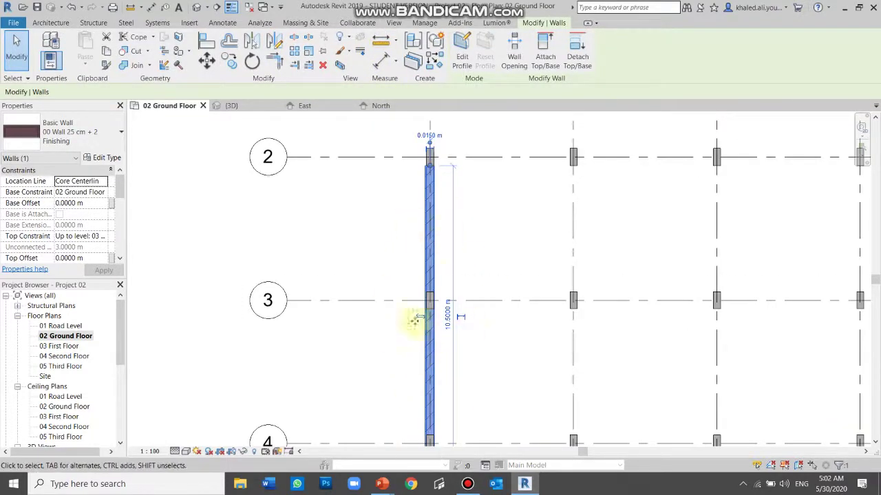
scroll(439, 302, "up", 1)
scroll(413, 330, "up", 3)
scroll(384, 343, "up", 1)
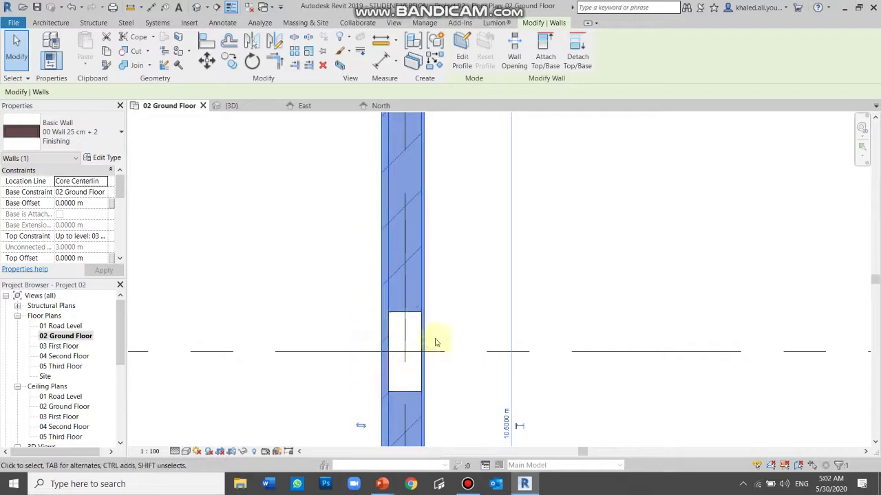
scroll(551, 227, "down", 2)
scroll(523, 275, "down", 2)
scroll(519, 172, "down", 1)
scroll(522, 161, "up", 3)
scroll(523, 160, "up", 2)
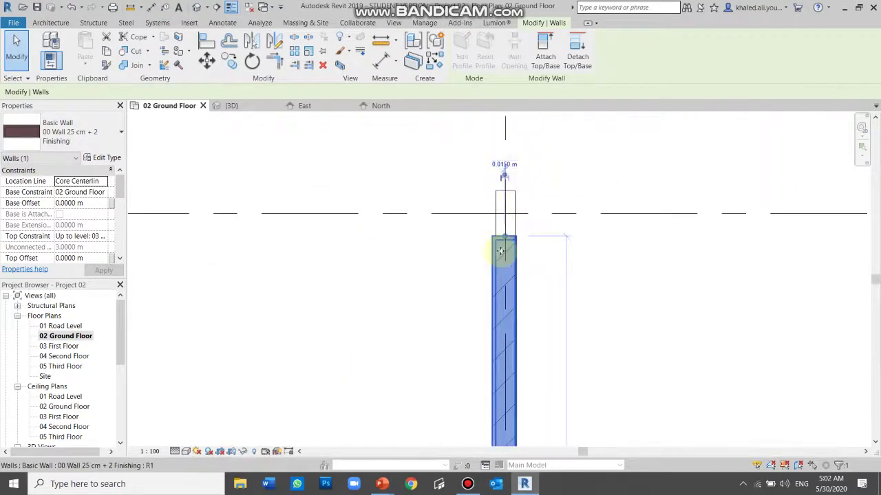
left_click_drag(504, 238, 505, 131)
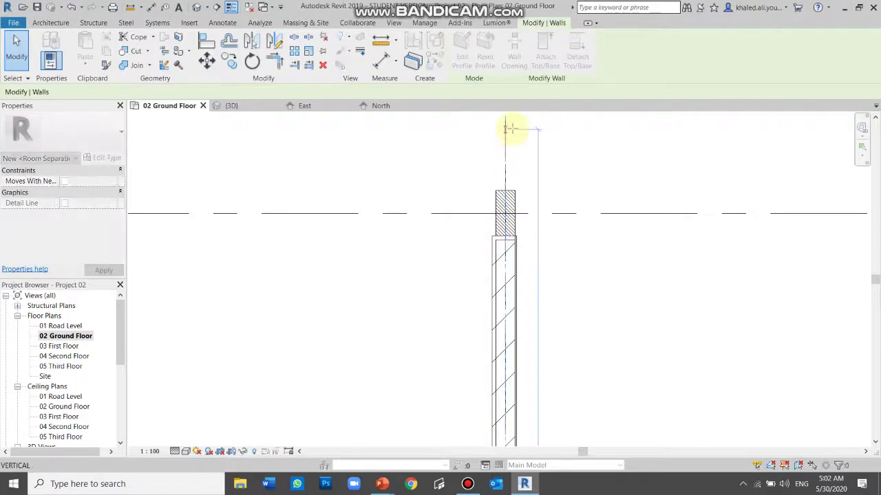
scroll(520, 227, "down", 2)
Step: Select the wall and join it to the column at grid 3 with Join Geometry
left_click(516, 238)
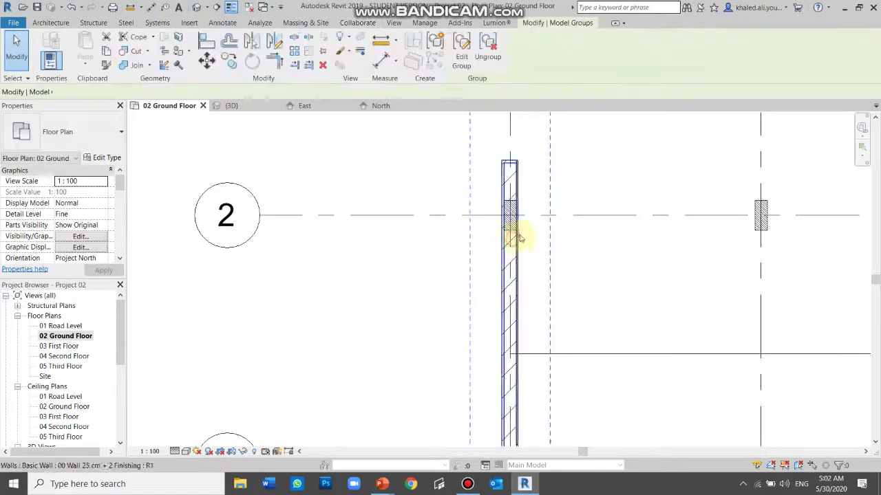
scroll(512, 248, "up", 2)
key("Escape")
left_click(497, 245)
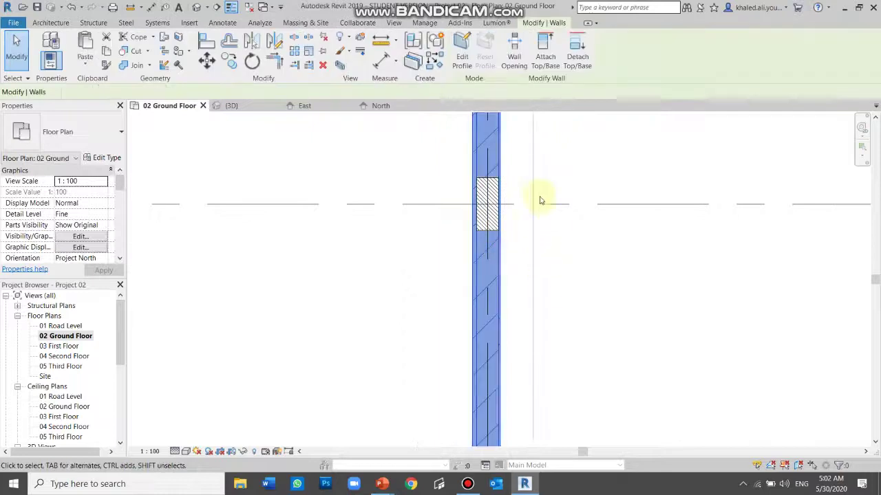
scroll(521, 211, "up", 2)
left_click(131, 65)
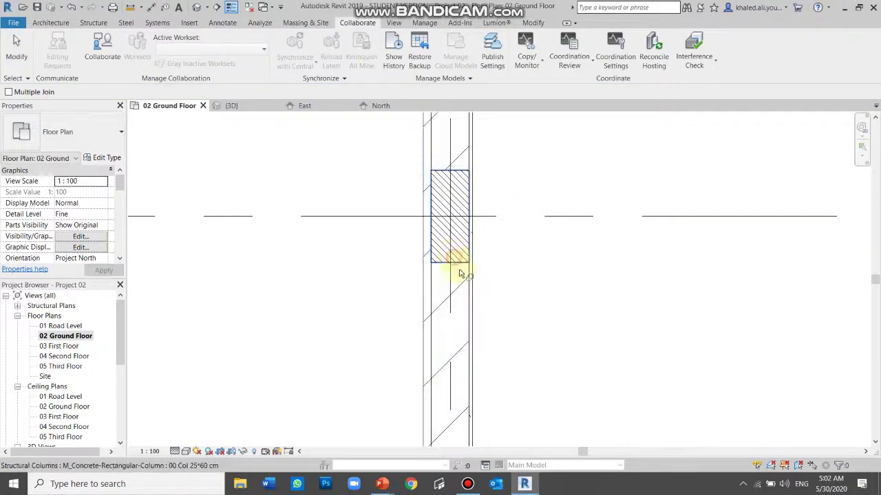
key("Escape")
left_click(470, 299)
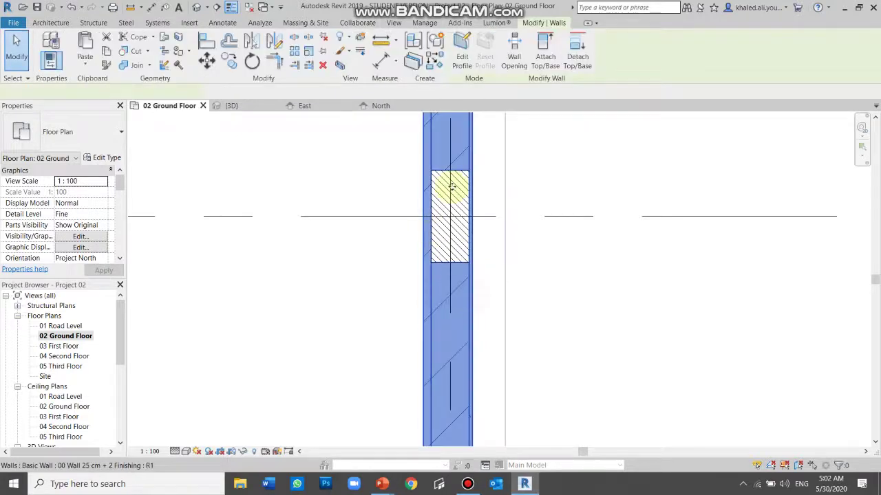
Step: Zoom in and select the wall to check the column now sits within it
scroll(441, 178, "down", 5)
left_click(541, 265)
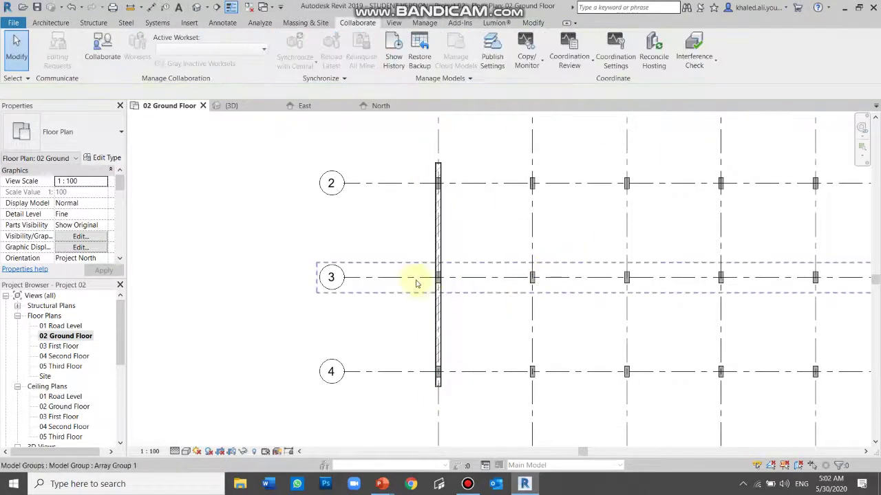
scroll(417, 282, "up", 4)
scroll(418, 324, "up", 2)
scroll(420, 327, "up", 1)
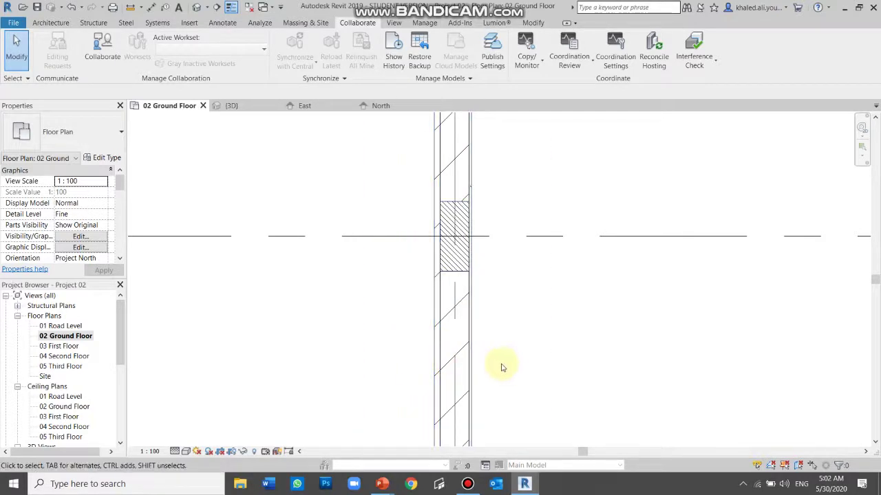
scroll(393, 265, "down", 1)
scroll(393, 263, "up", 1)
scroll(381, 258, "up", 1)
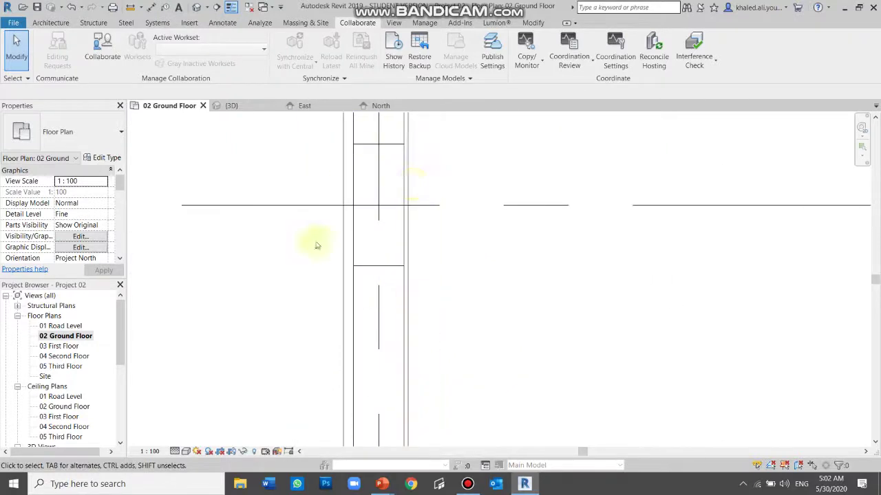
left_click(406, 309)
scroll(344, 236, "down", 1)
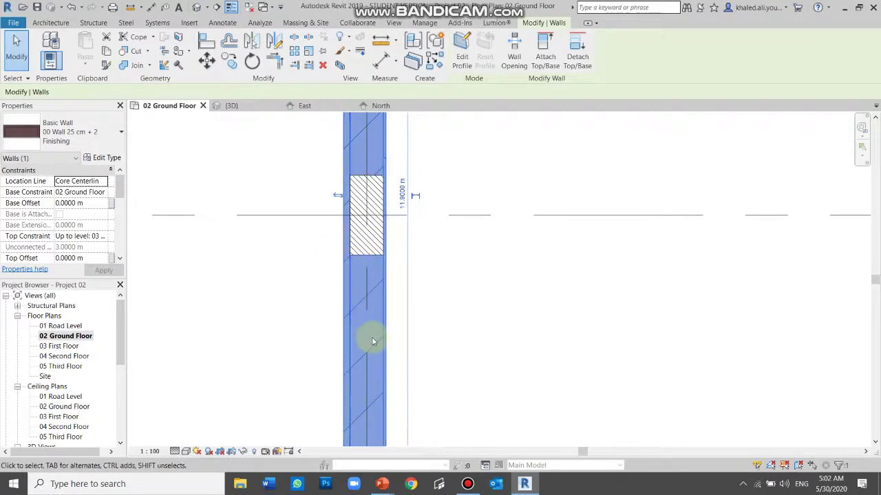
left_click(377, 248)
left_click(354, 257)
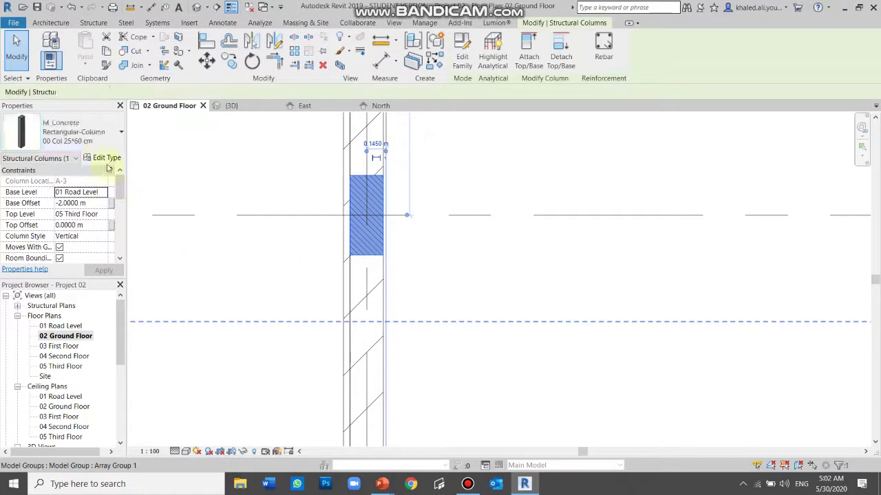
scroll(117, 198, "down", 3)
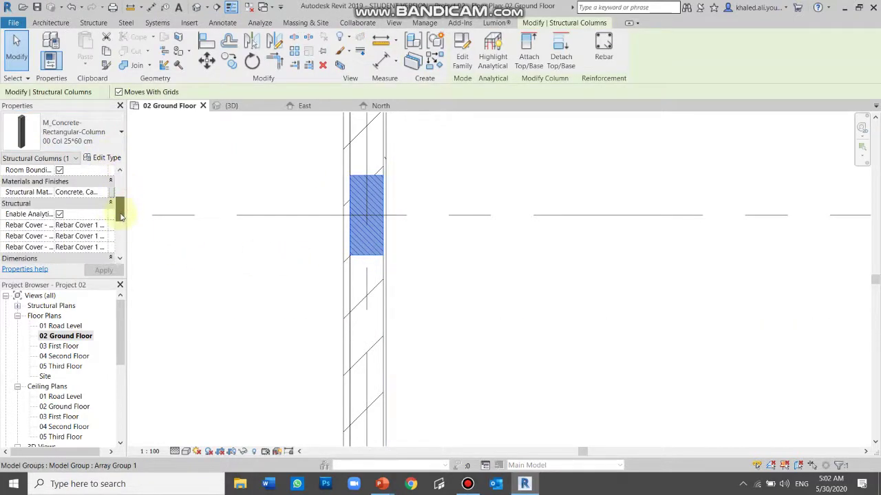
left_click(103, 194)
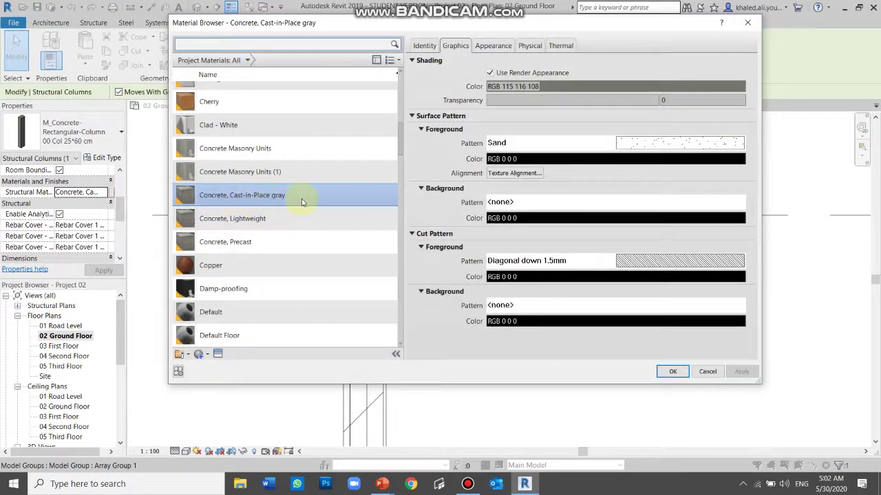
left_click(710, 375)
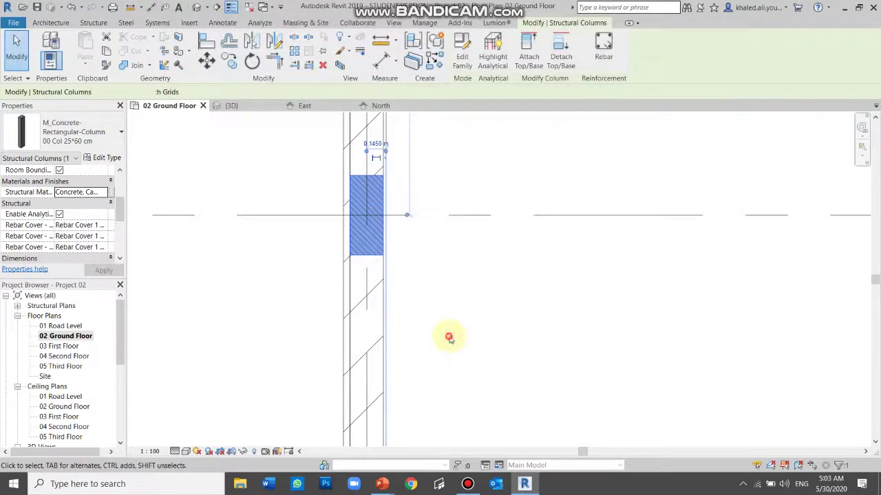
left_click(440, 335)
left_click(340, 313)
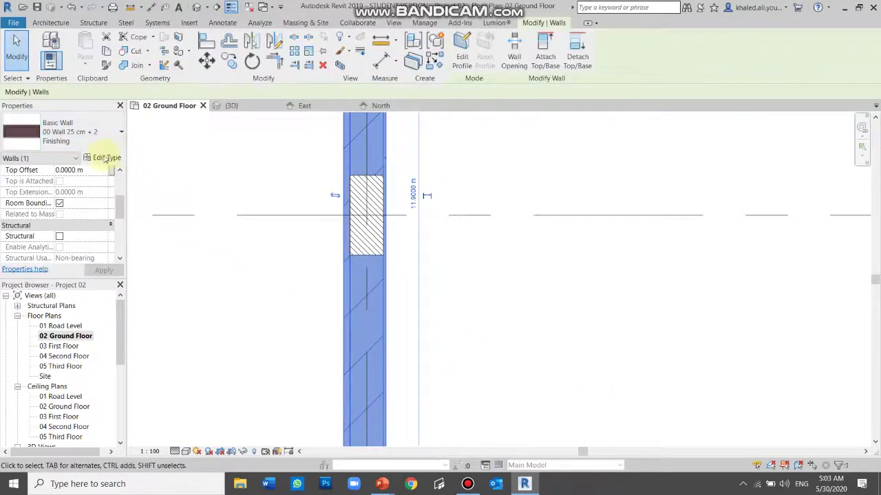
Step: Change the 00 Wall 25 cm + 2 Finishing structure layer from Brick, Common to Concrete, Cast-in-Place gray
left_click(103, 159)
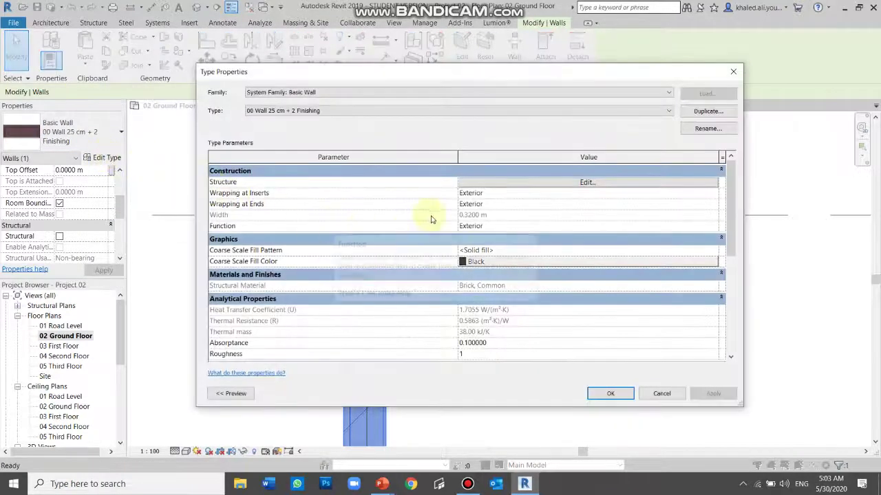
left_click(564, 182)
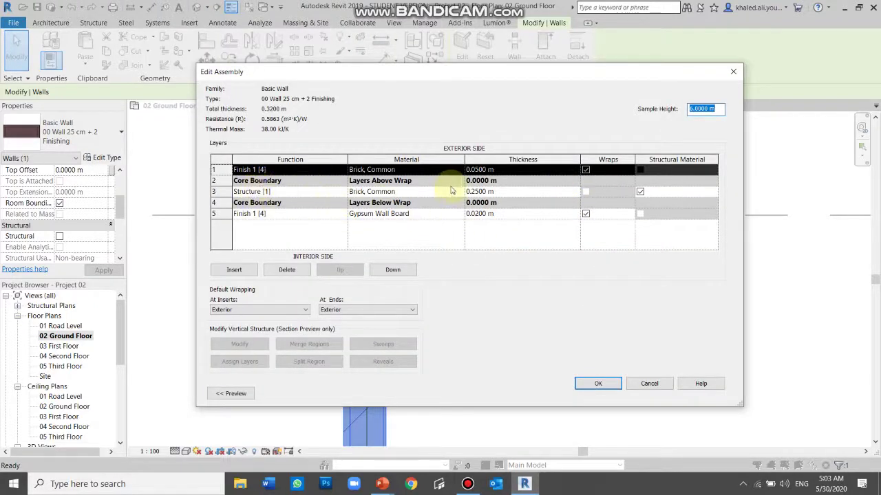
left_click(448, 192)
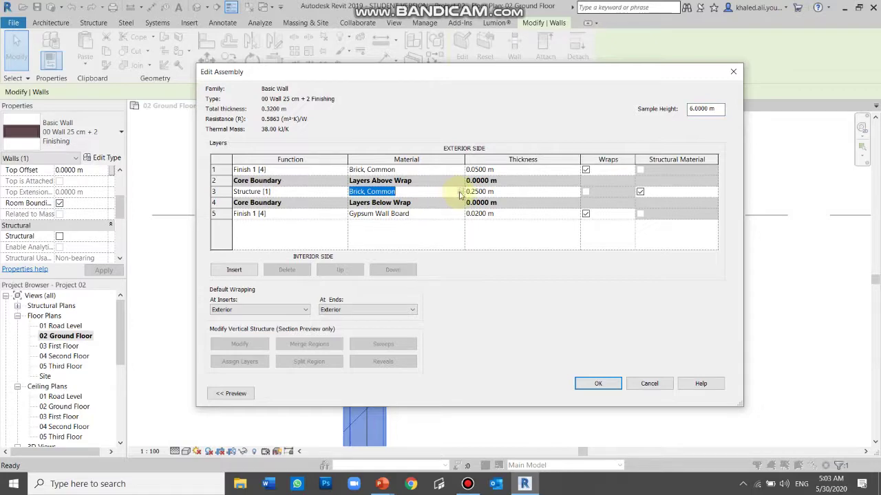
left_click(460, 192)
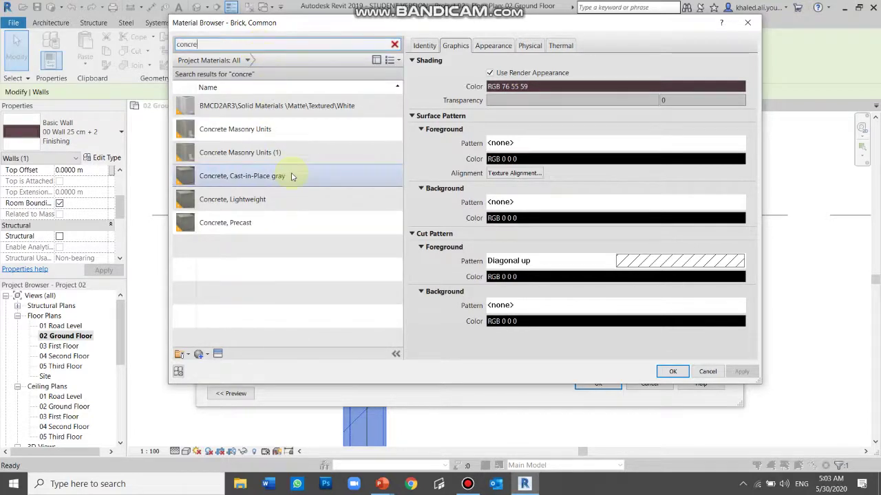
left_click(291, 175)
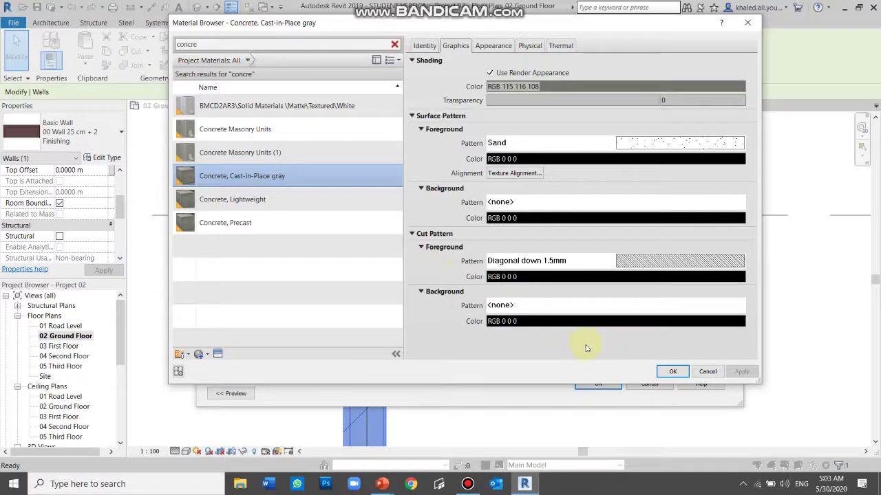
left_click(672, 372)
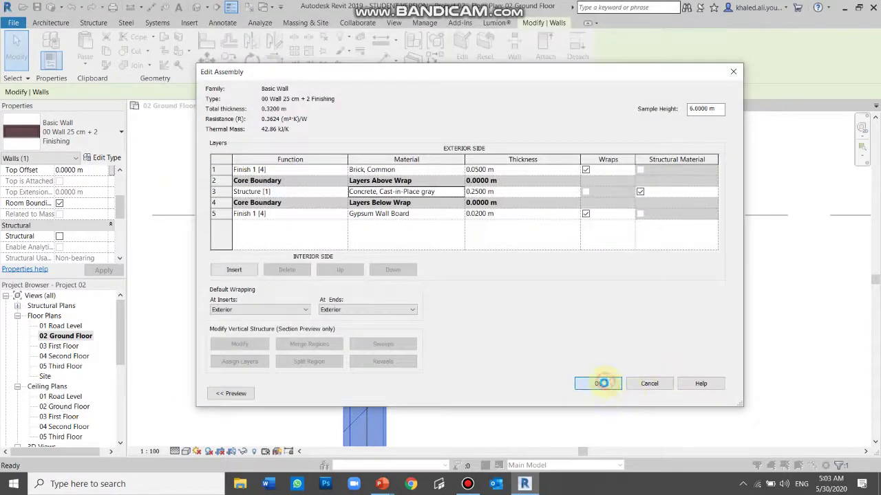
left_click(601, 384)
left_click(609, 393)
left_click(513, 371)
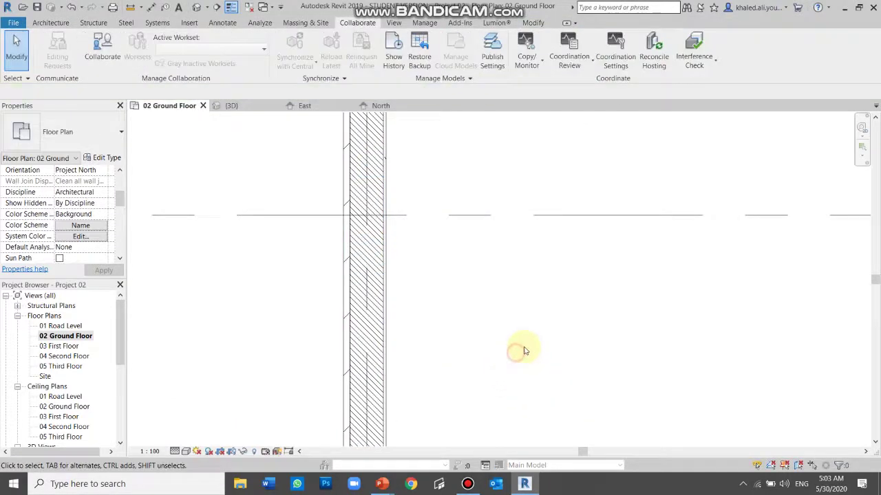
scroll(363, 180, "down", 3)
scroll(353, 187, "up", 3)
left_click_drag(305, 138, 469, 313)
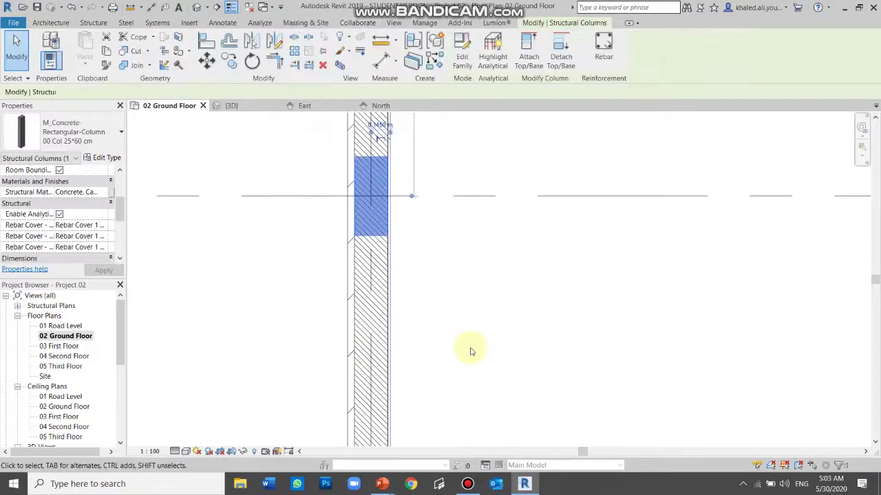
scroll(370, 246, "down", 2)
left_click(421, 248)
scroll(370, 232, "up", 3)
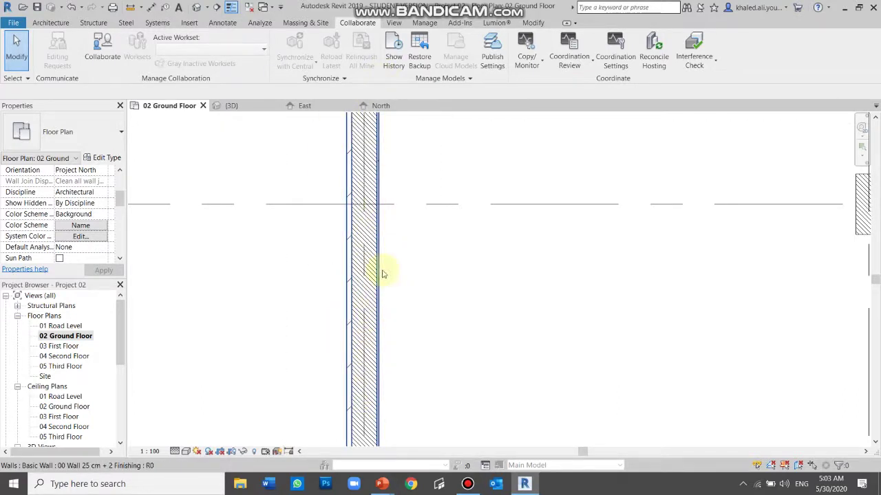
scroll(383, 274, "down", 1)
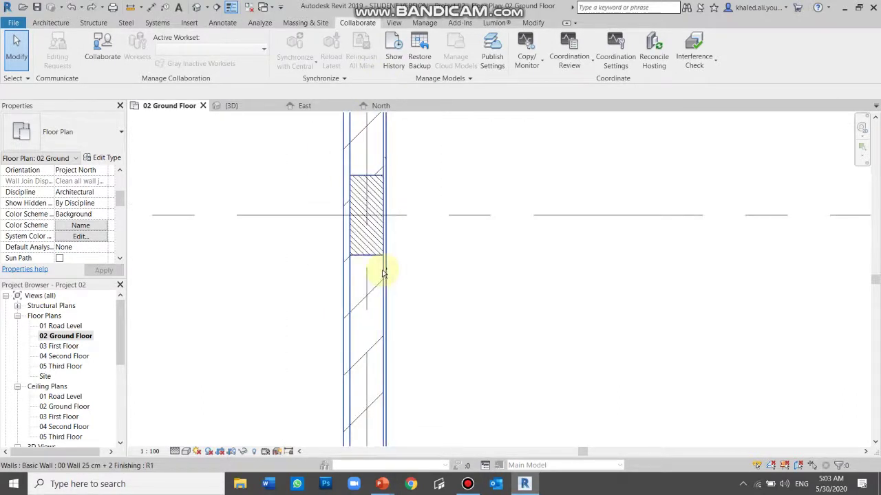
scroll(427, 222, "down", 2)
scroll(344, 270, "down", 2)
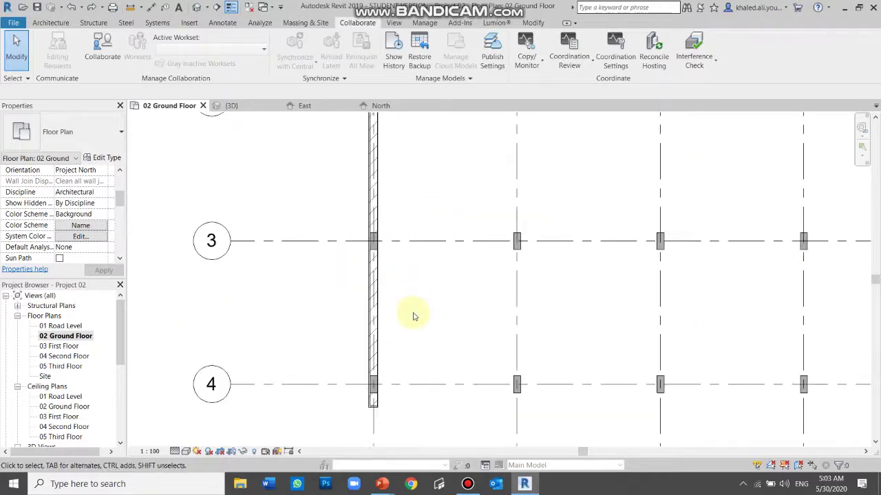
left_click(467, 486)
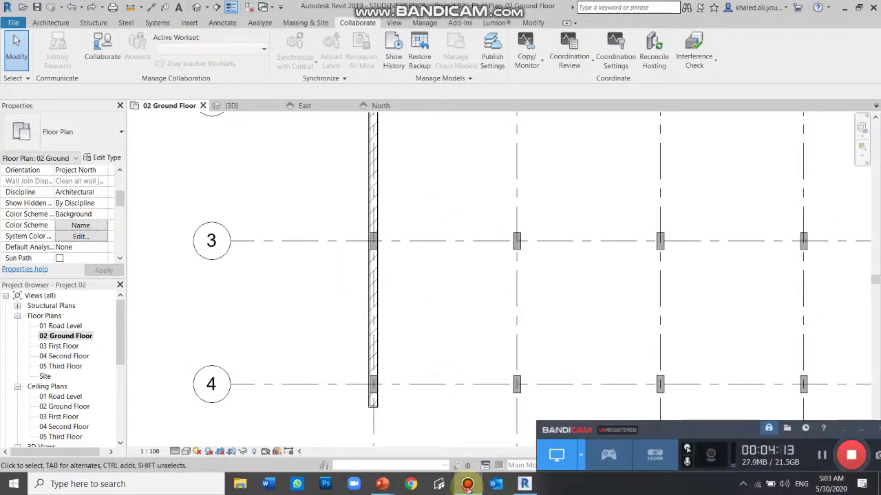
Step: Look through the Architecture Column options, then bring up the Structure tools
left_click(467, 486)
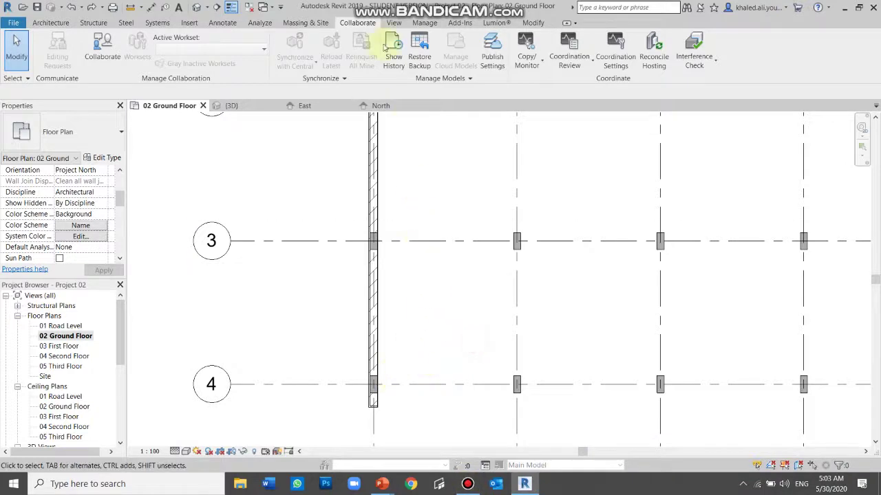
left_click(51, 20)
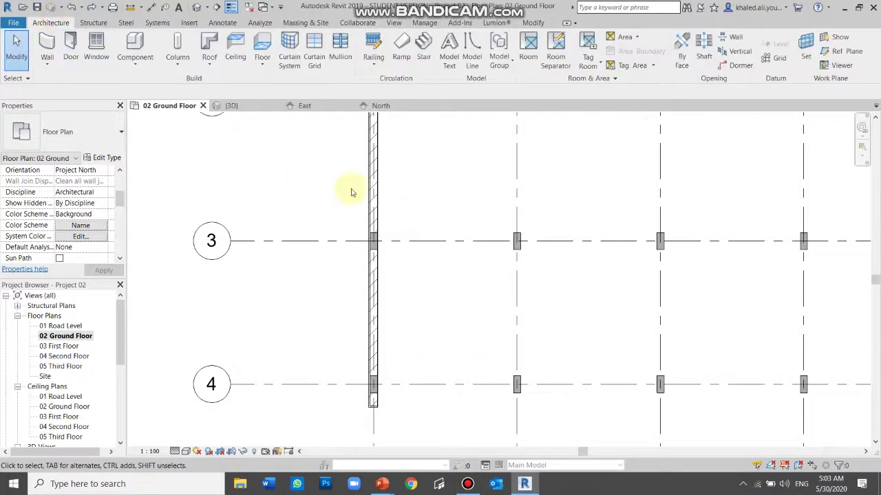
left_click(181, 67)
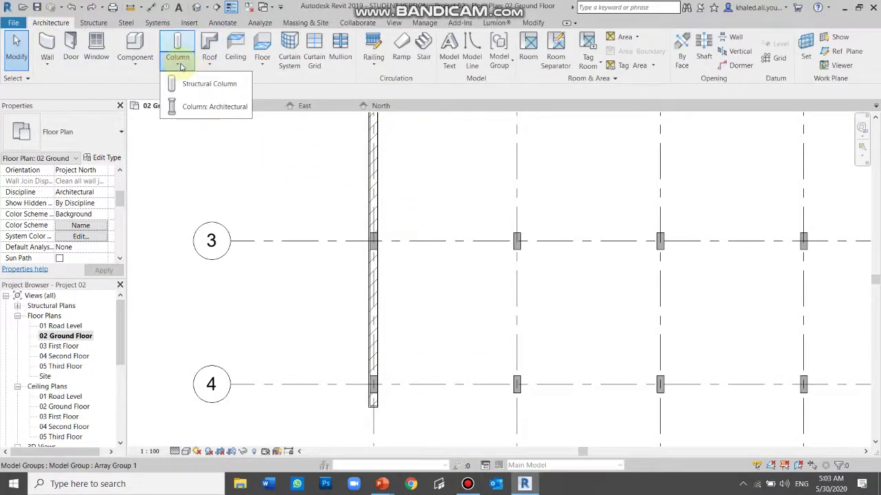
left_click(94, 22)
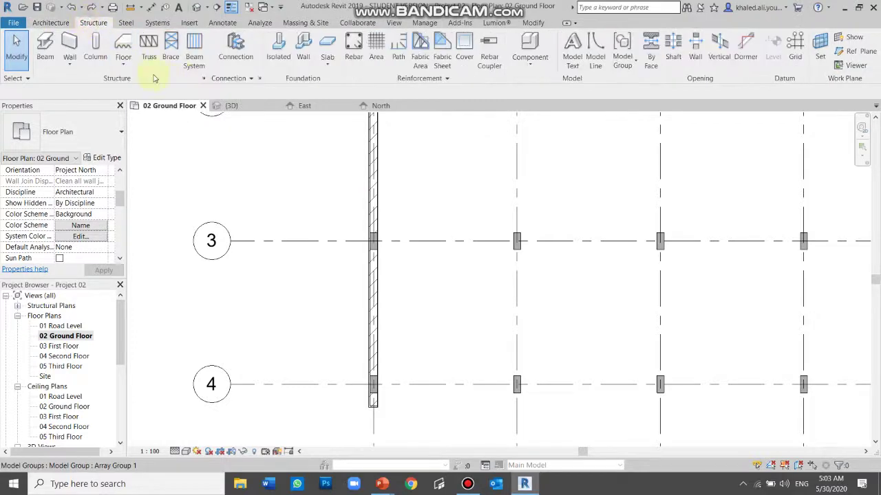